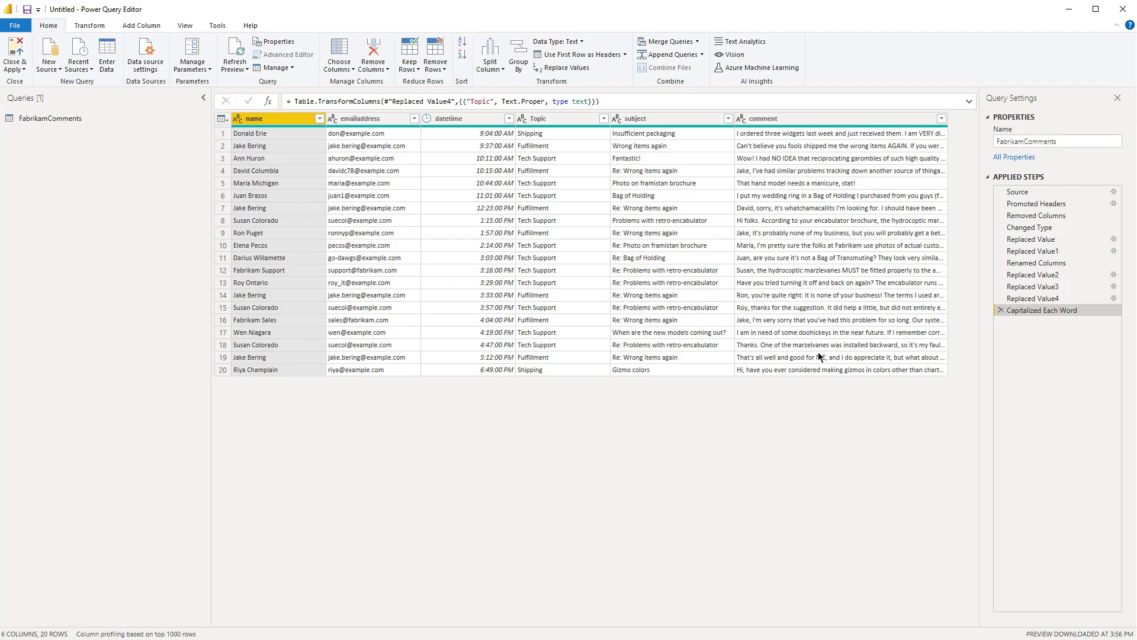
# Run Text Analytics Score sentiment on the comment column to rate each comment from 0 to 1
pyautogui.moveTo(787, 117)
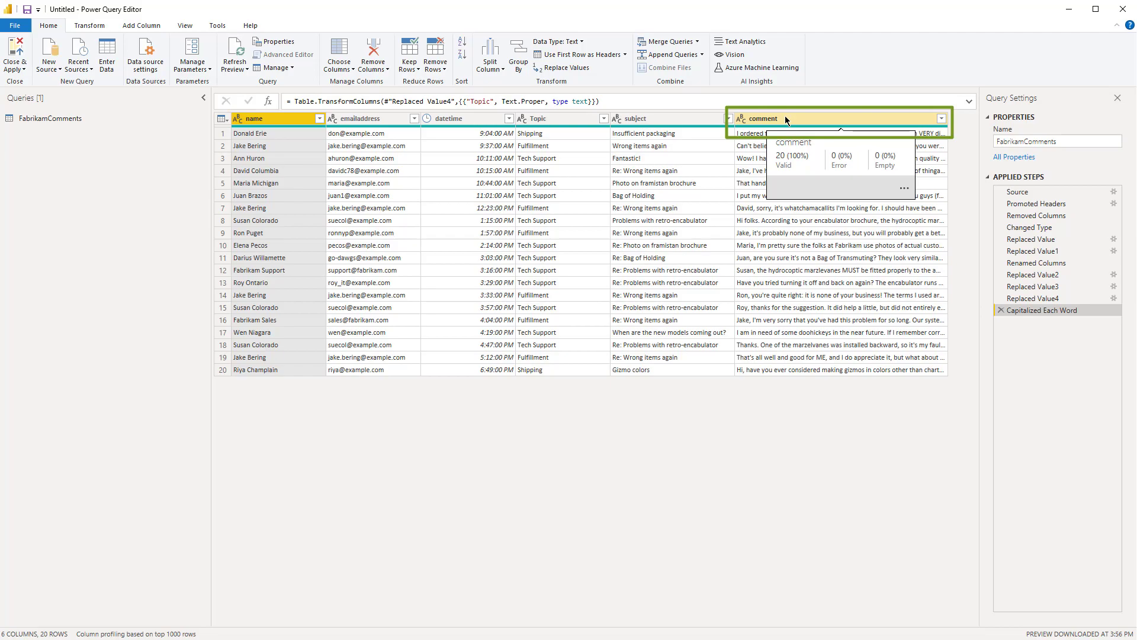
pyautogui.click(784, 115)
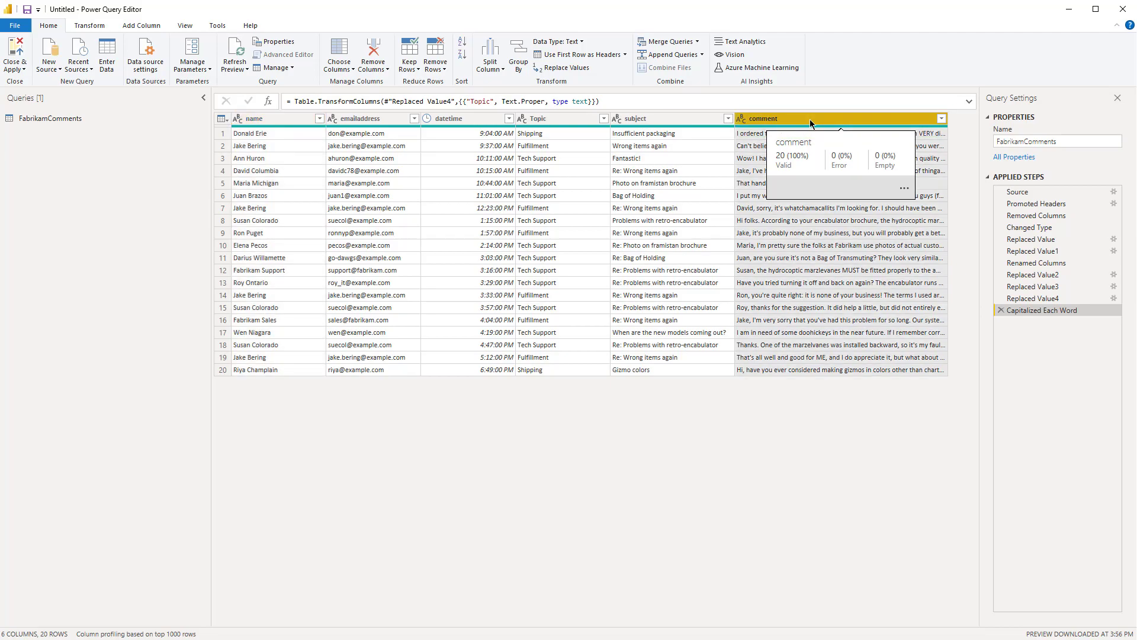
pyautogui.click(743, 47)
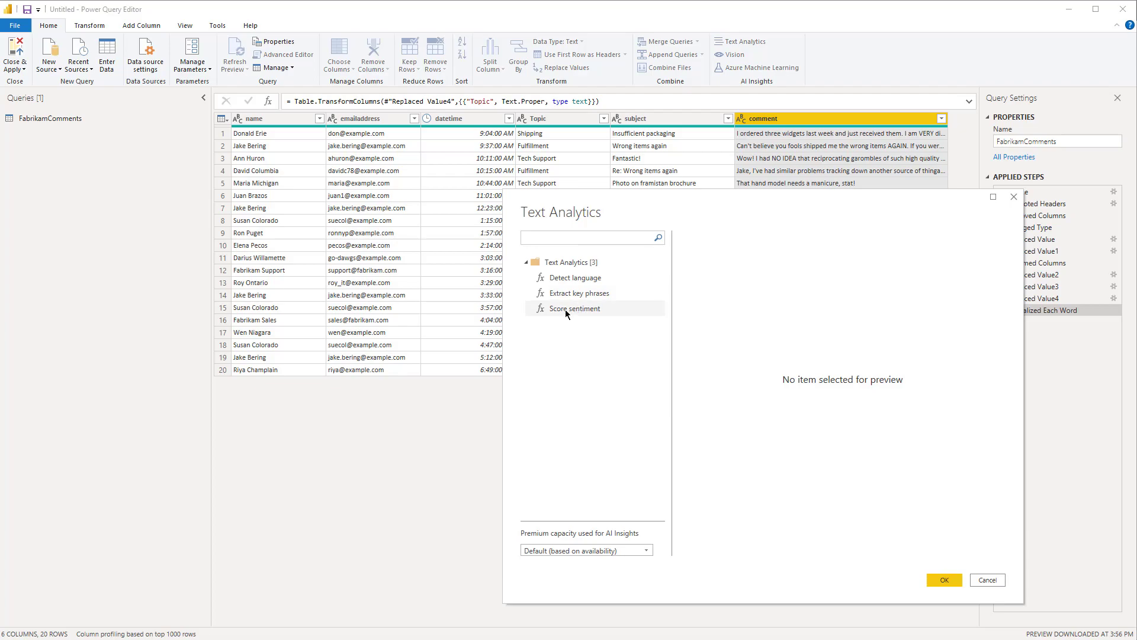
pyautogui.click(565, 309)
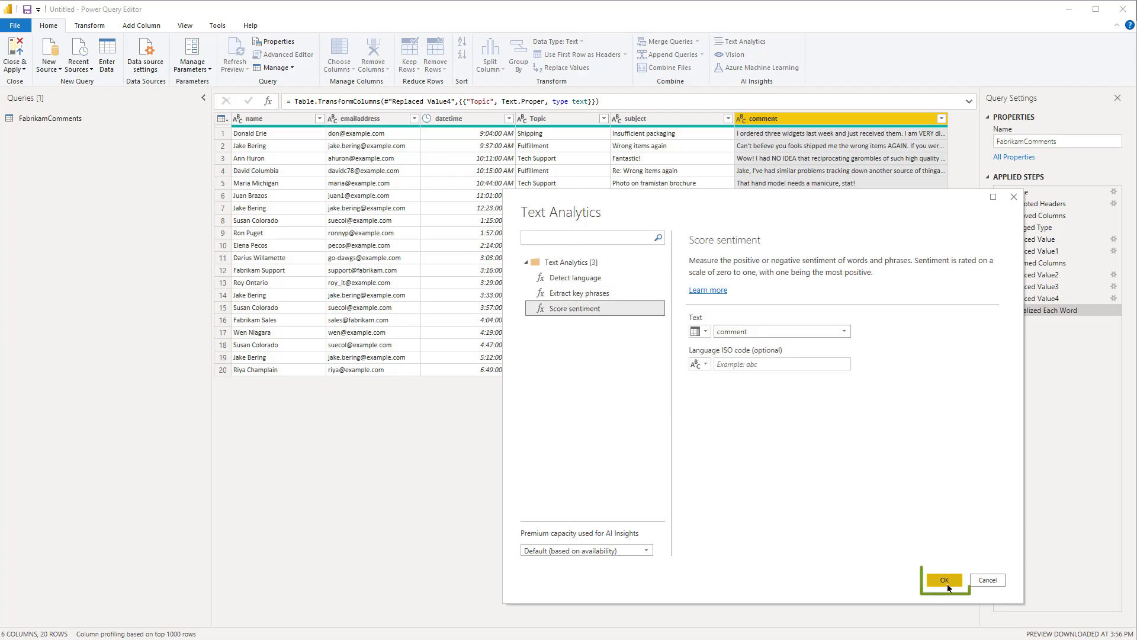
pyautogui.click(945, 582)
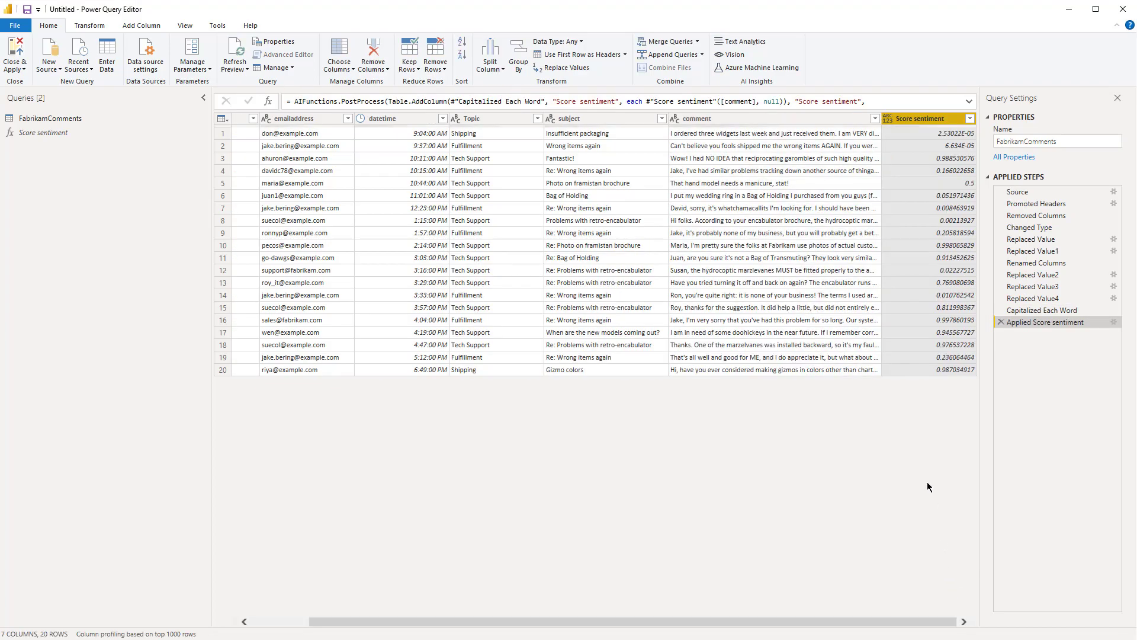
# Change the Score sentiment column's data type to Percentage
pyautogui.rightClick(922, 120)
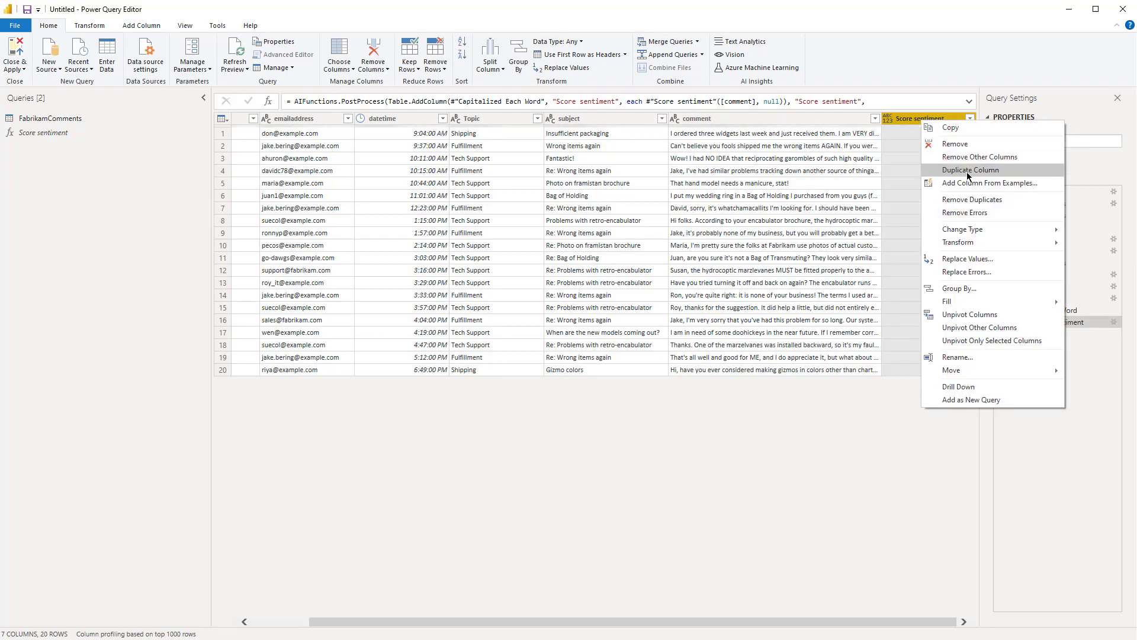
pyautogui.moveTo(982, 231)
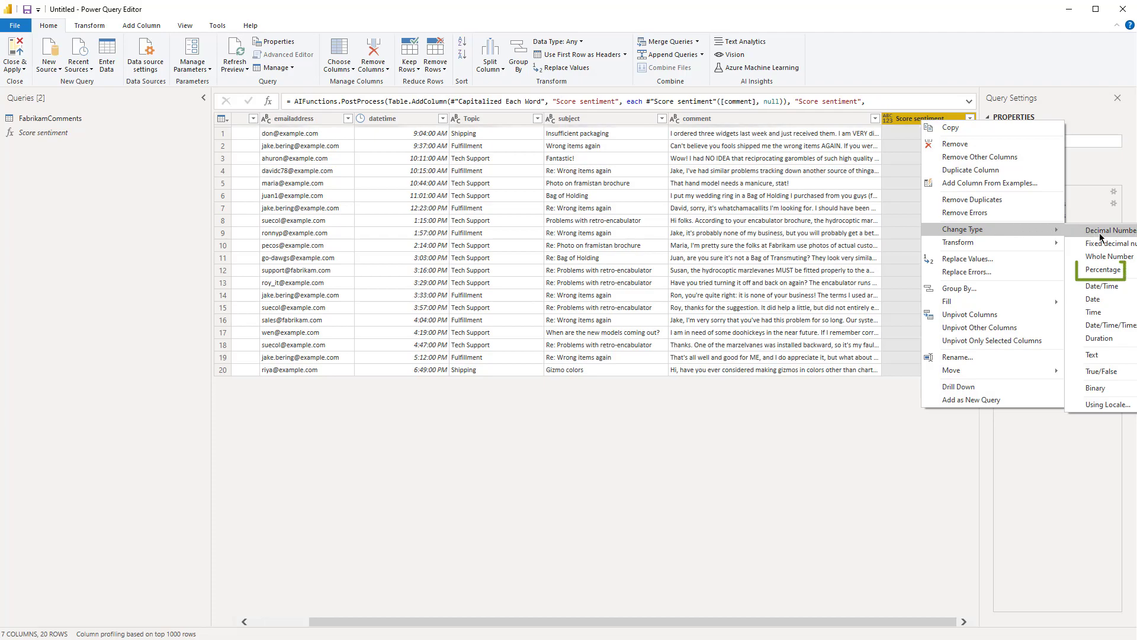
pyautogui.click(1105, 269)
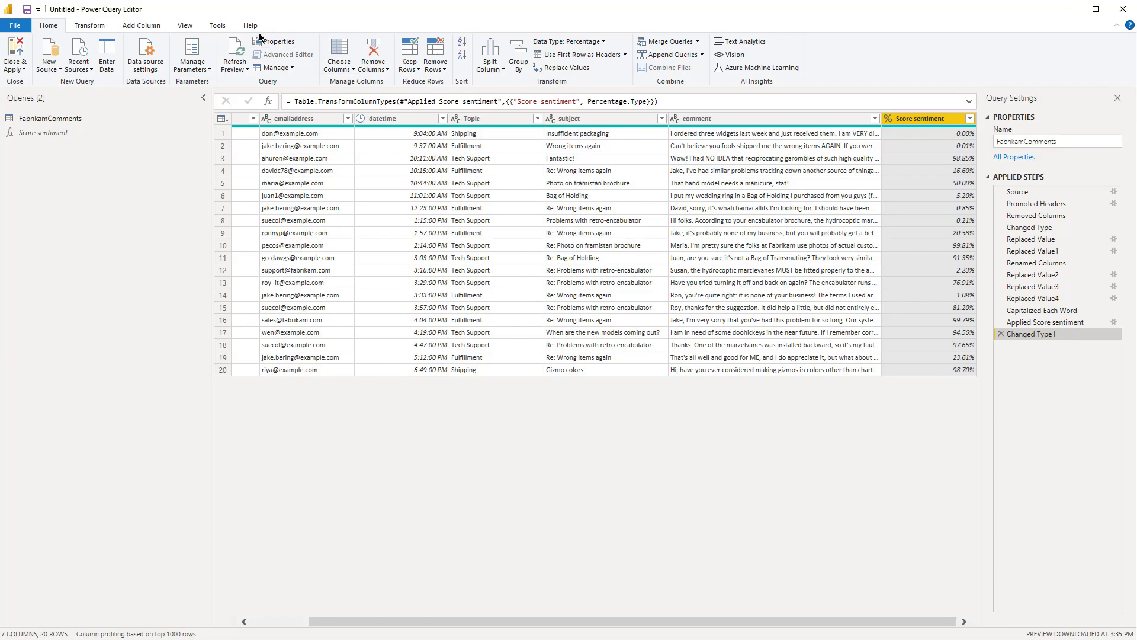
pyautogui.click(151, 26)
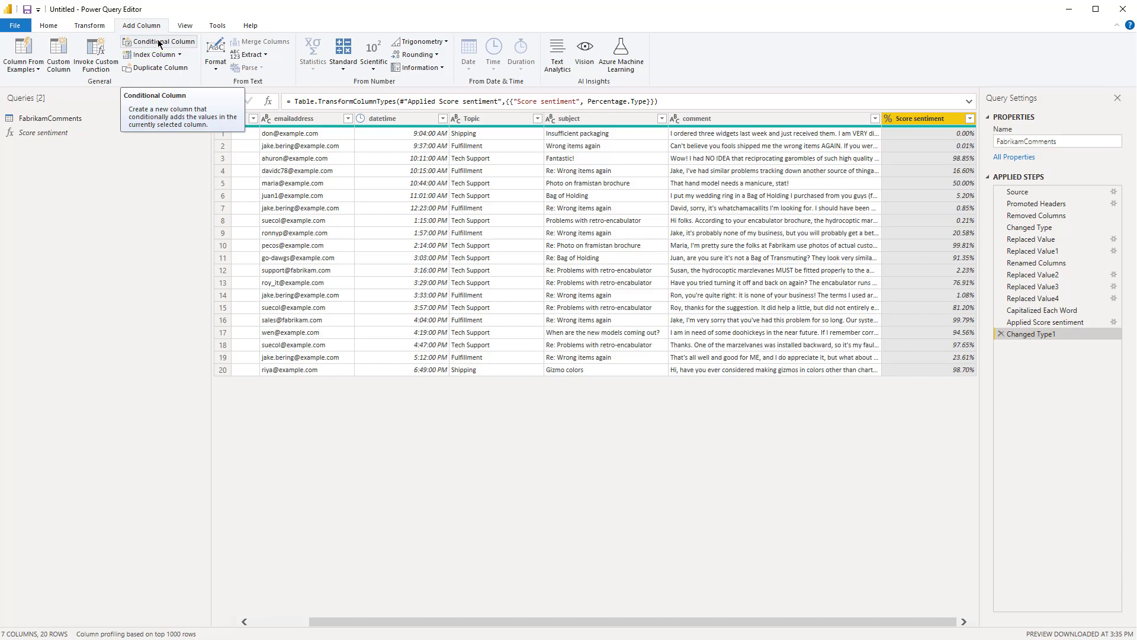
# Create the Sentiment Type conditional column: if Score sentiment ≤ 0.25, then Negative
pyautogui.click(159, 43)
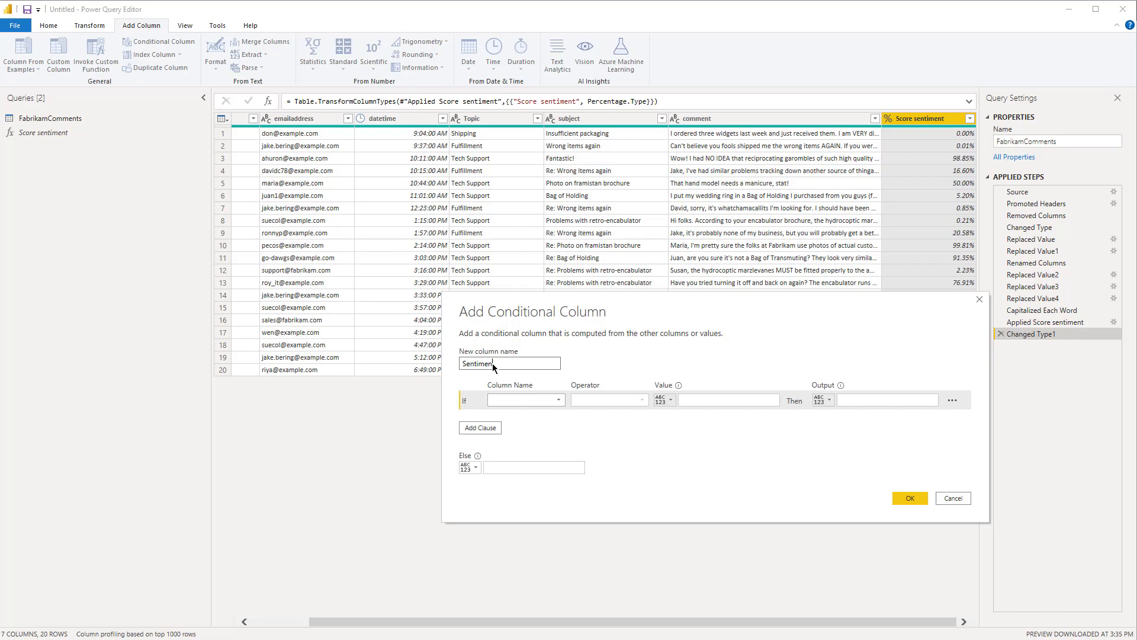
pyautogui.write('Sentiment Type')
pyautogui.click(535, 400)
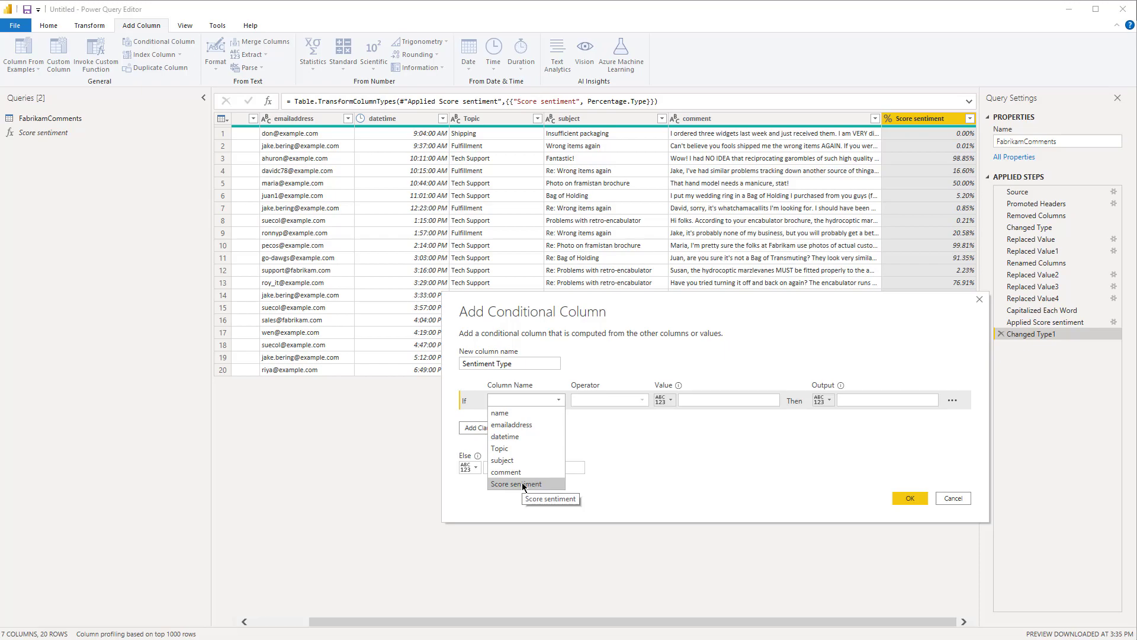
pyautogui.click(515, 484)
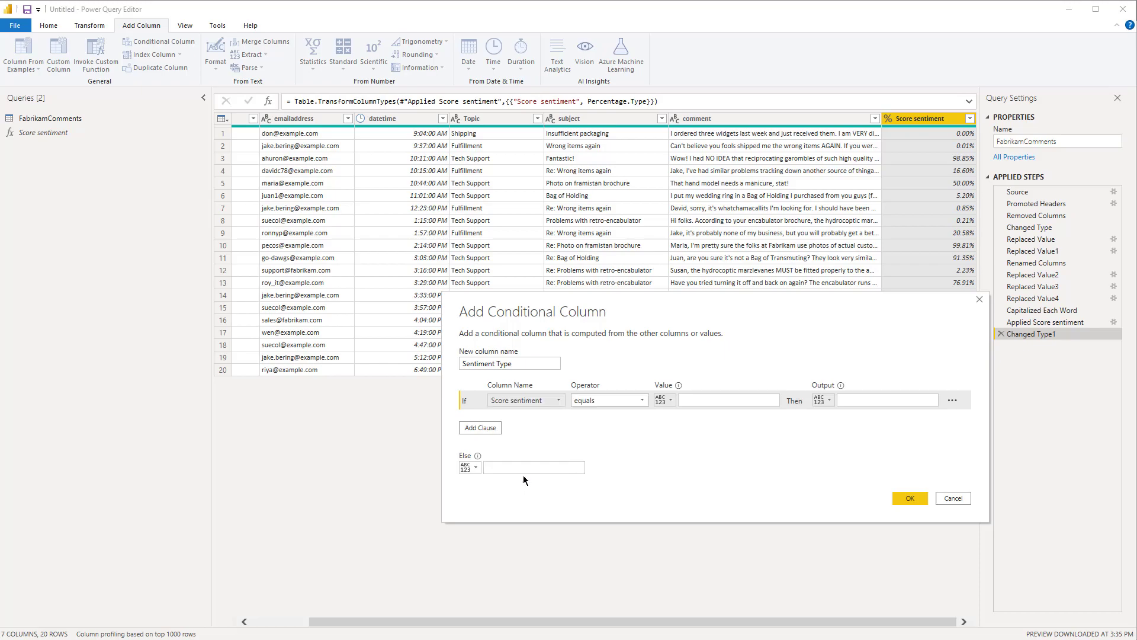
pyautogui.click(634, 404)
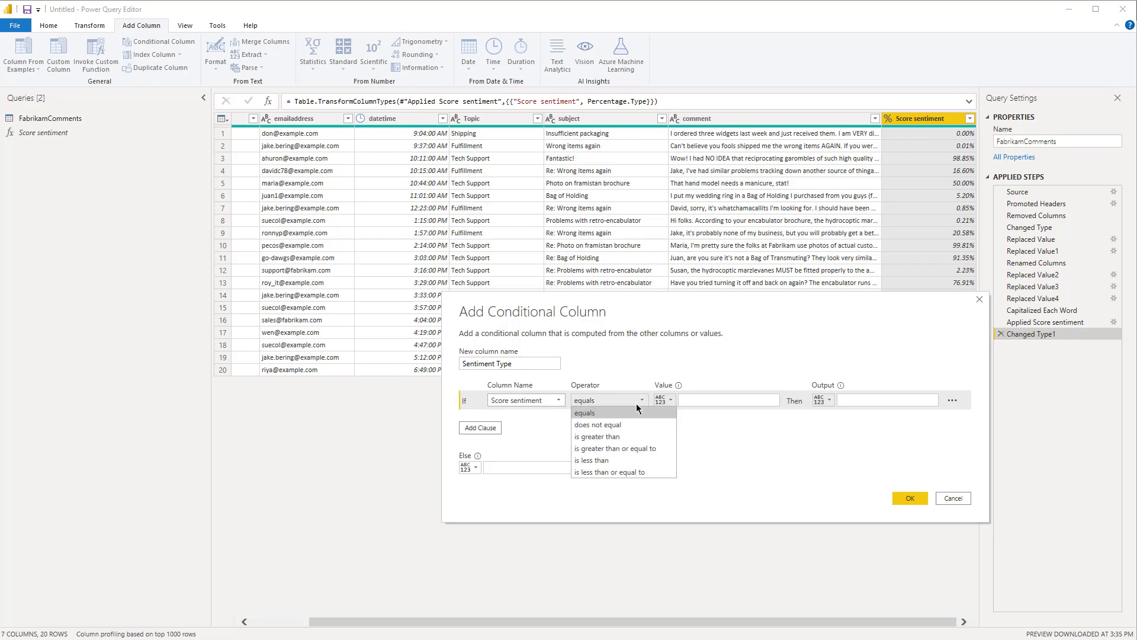
pyautogui.click(616, 472)
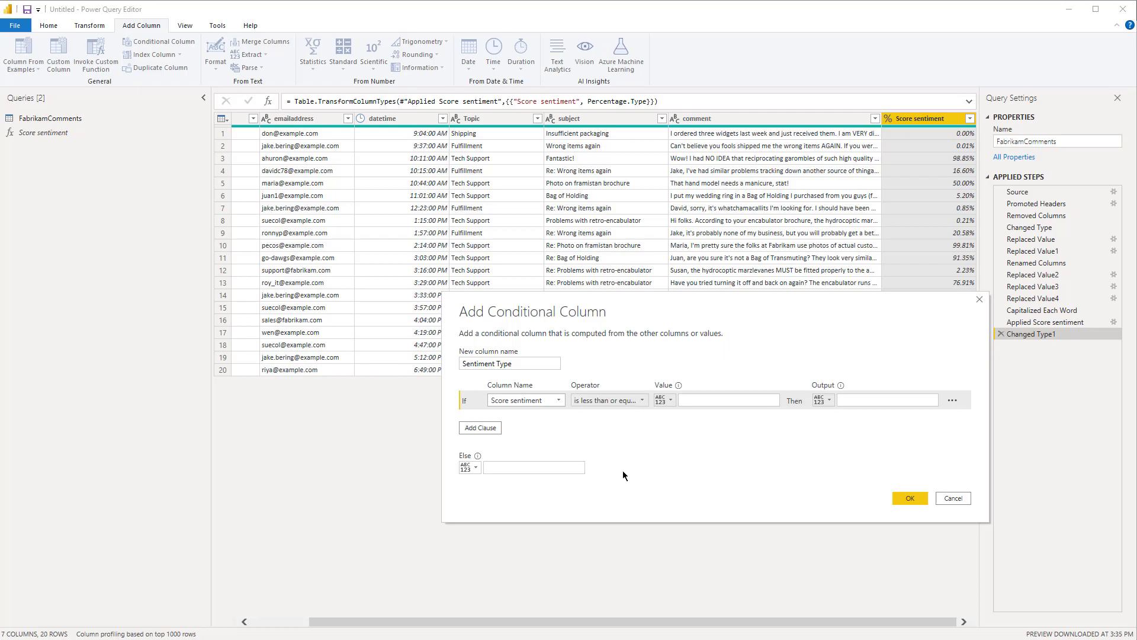
pyautogui.click(709, 400)
pyautogui.write('0.2')
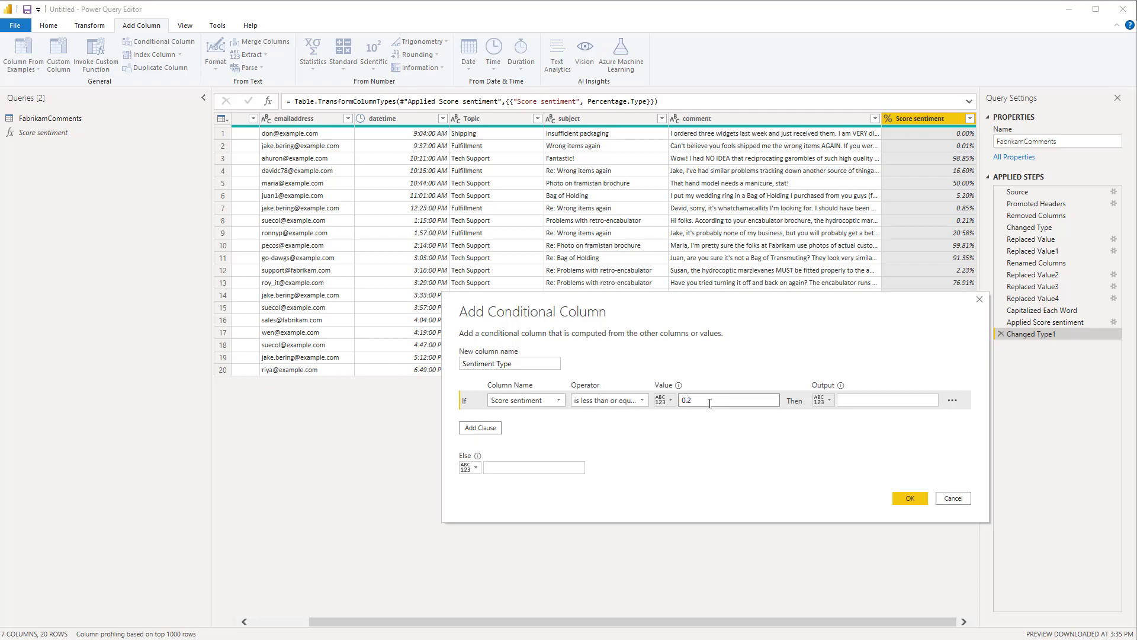
pyautogui.write('5')
pyautogui.click(874, 398)
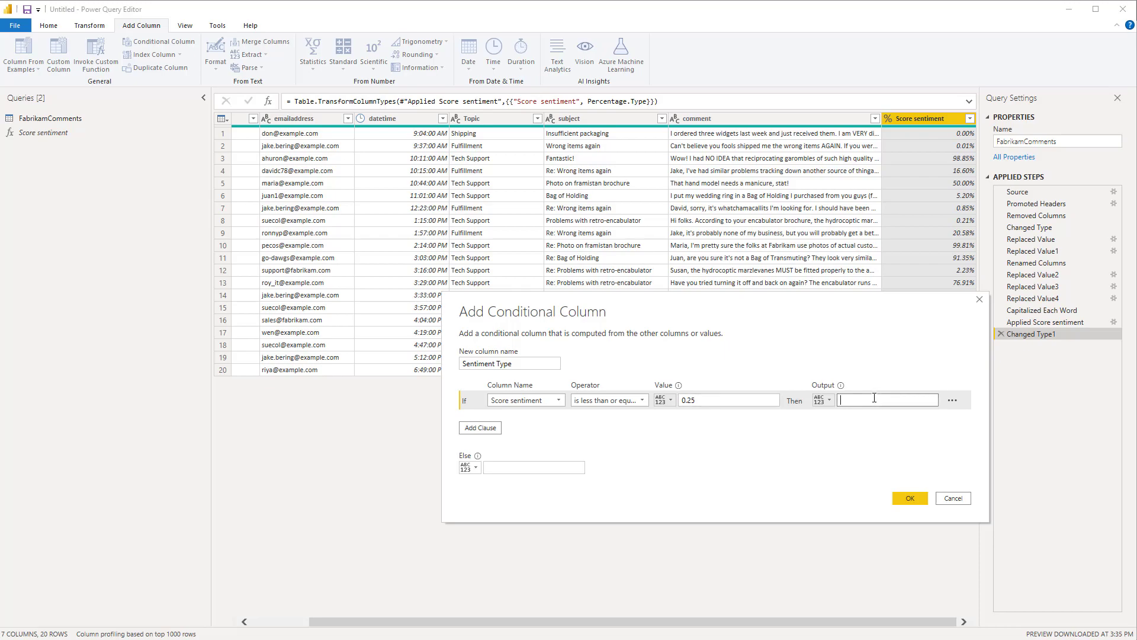
pyautogui.write('Negative')
# Add the rule Score sentiment ≥ 0.75 gives Positive, otherwise Neutral, and create the column
pyautogui.click(479, 427)
pyautogui.click(542, 421)
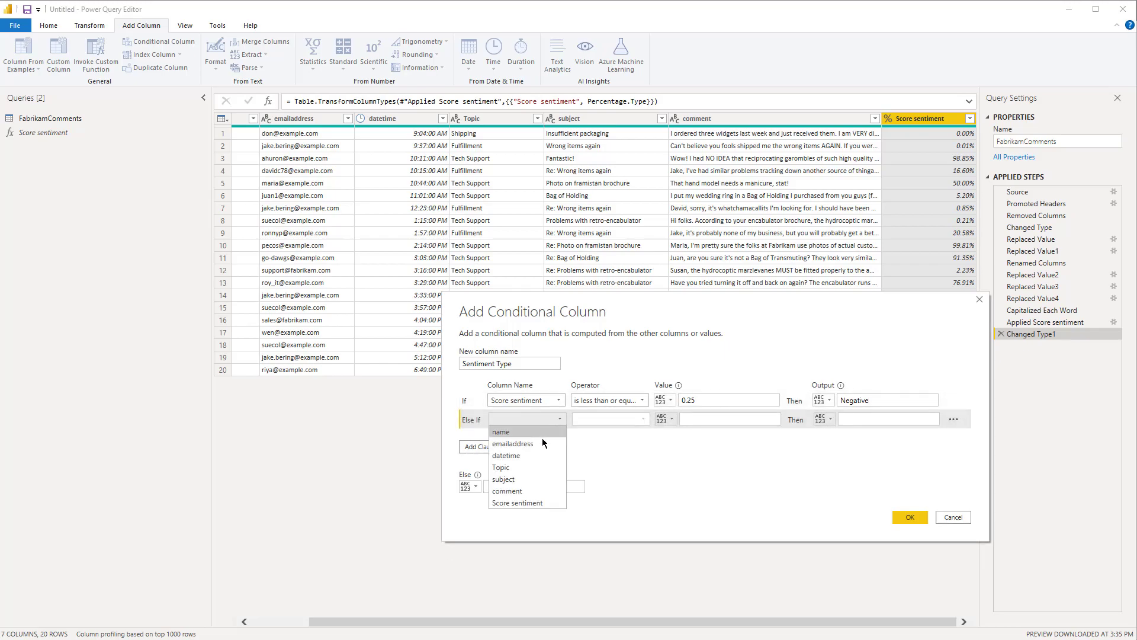
pyautogui.click(538, 507)
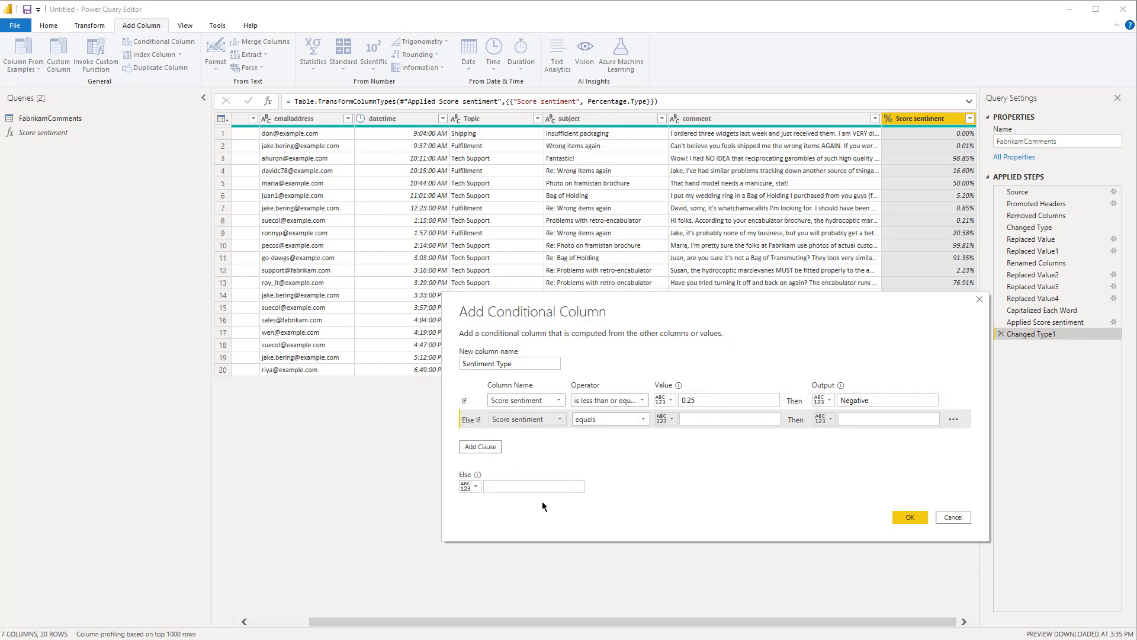
pyautogui.click(627, 419)
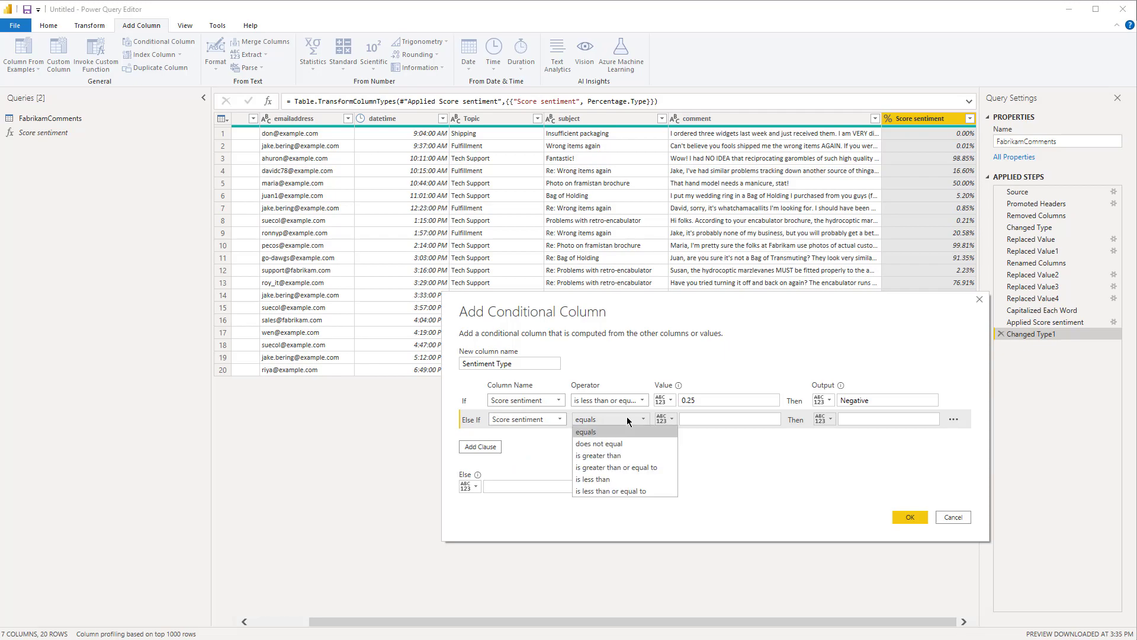
pyautogui.click(630, 468)
pyautogui.click(706, 420)
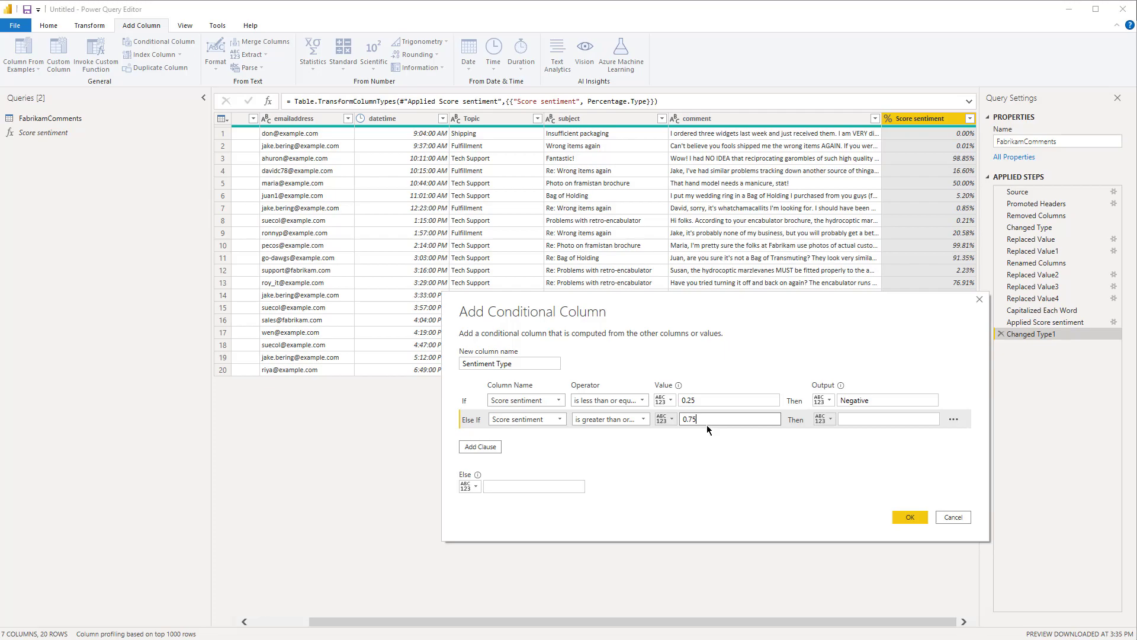
pyautogui.click(867, 419)
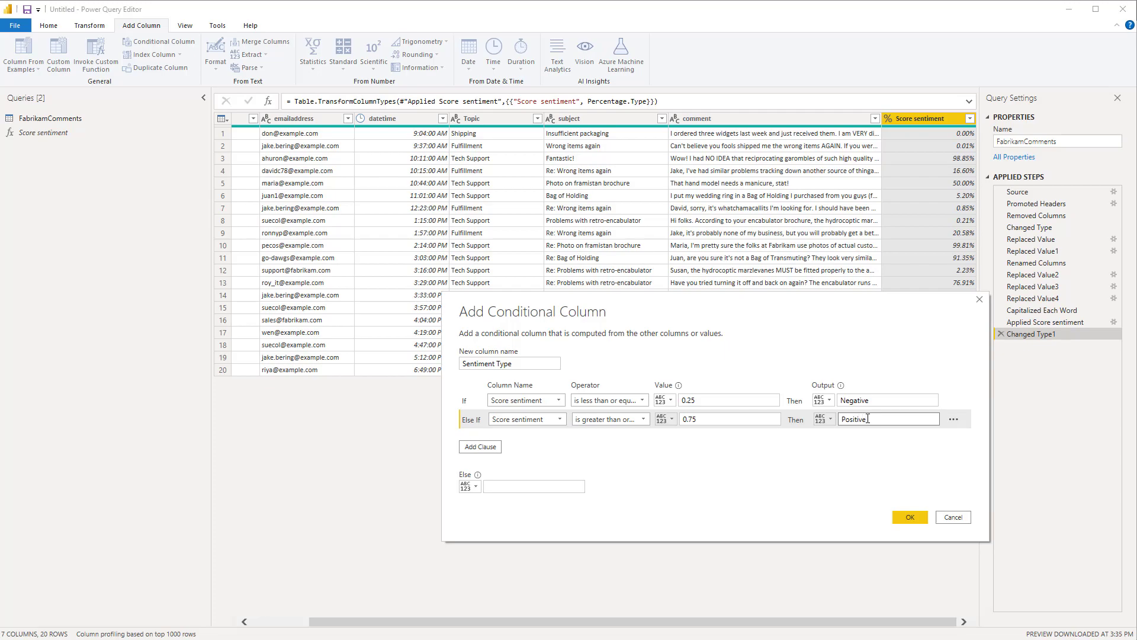
pyautogui.click(531, 488)
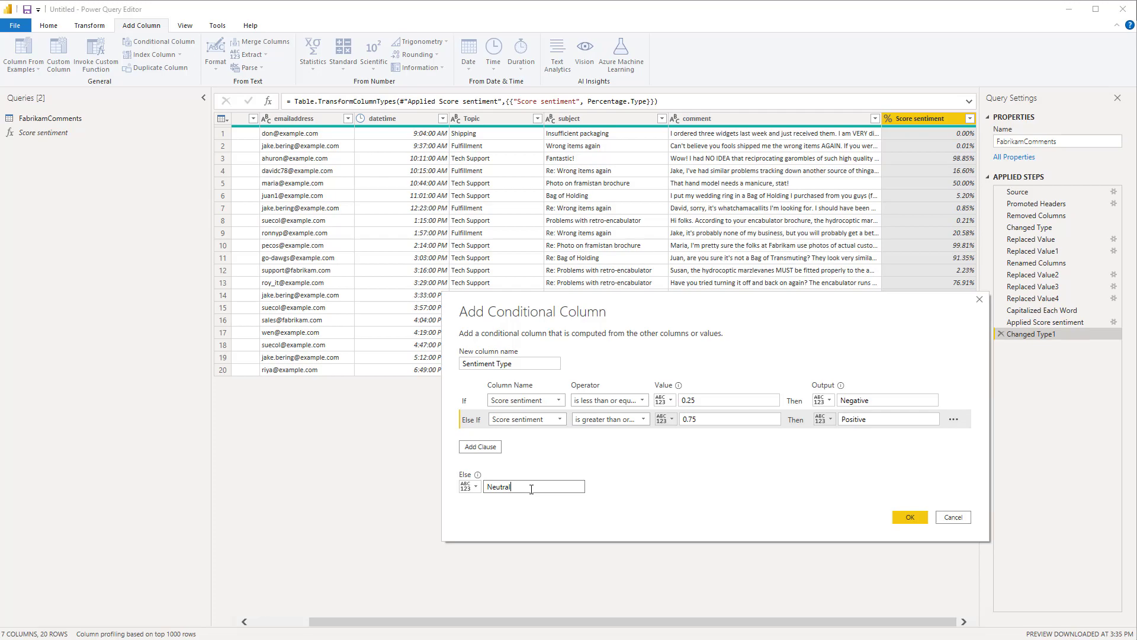
pyautogui.click(911, 517)
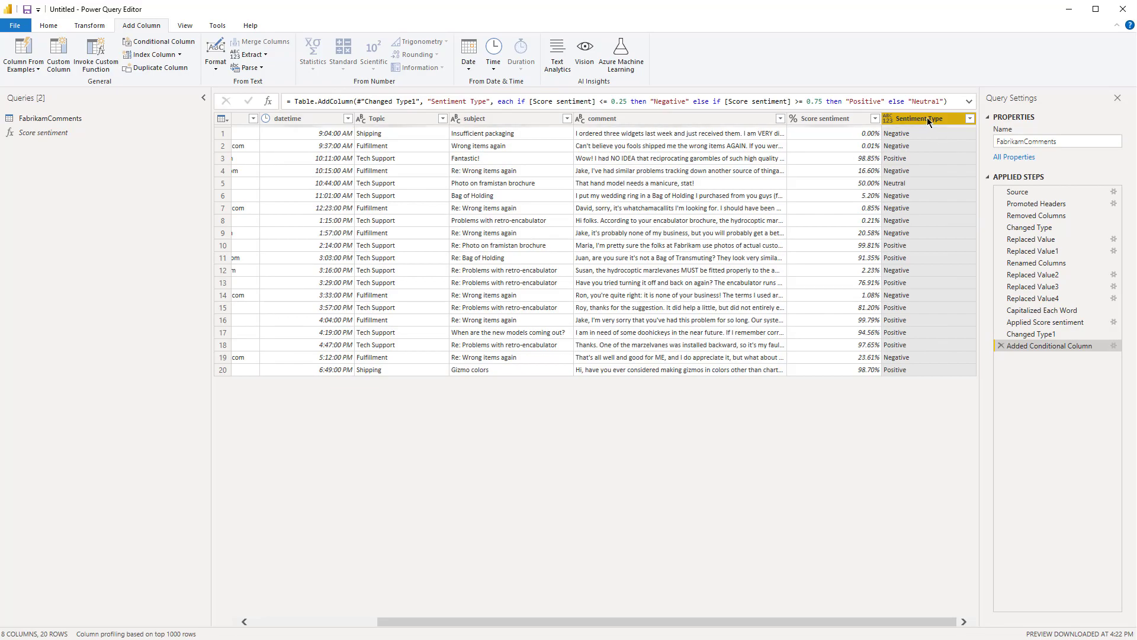
# Change the Sentiment Type column's data type to Text
pyautogui.rightClick(903, 118)
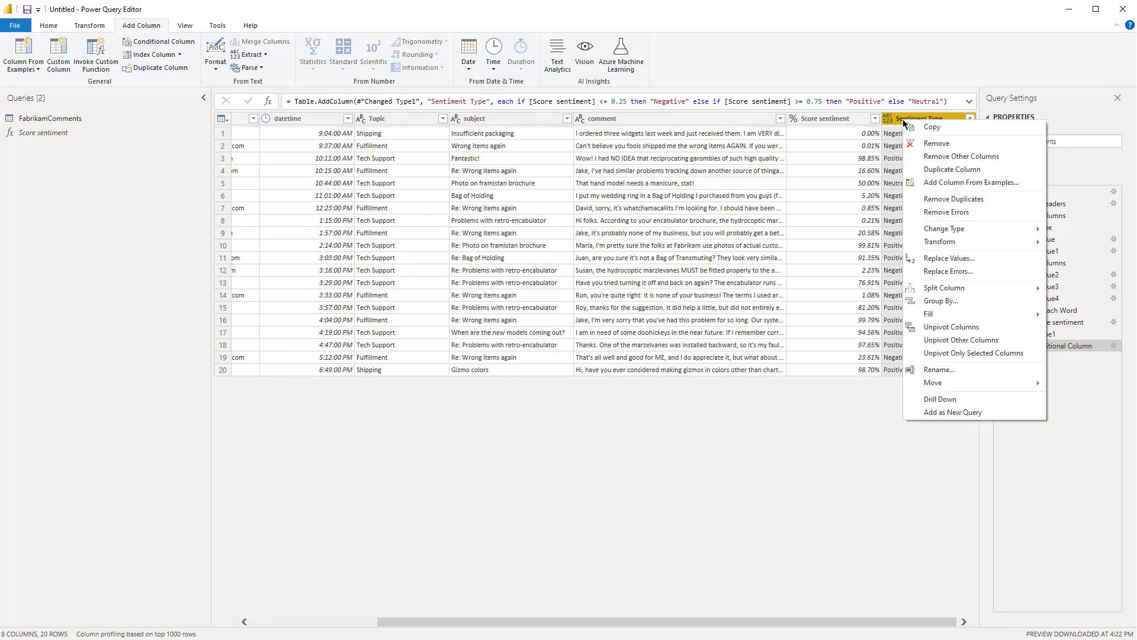
pyautogui.moveTo(960, 229)
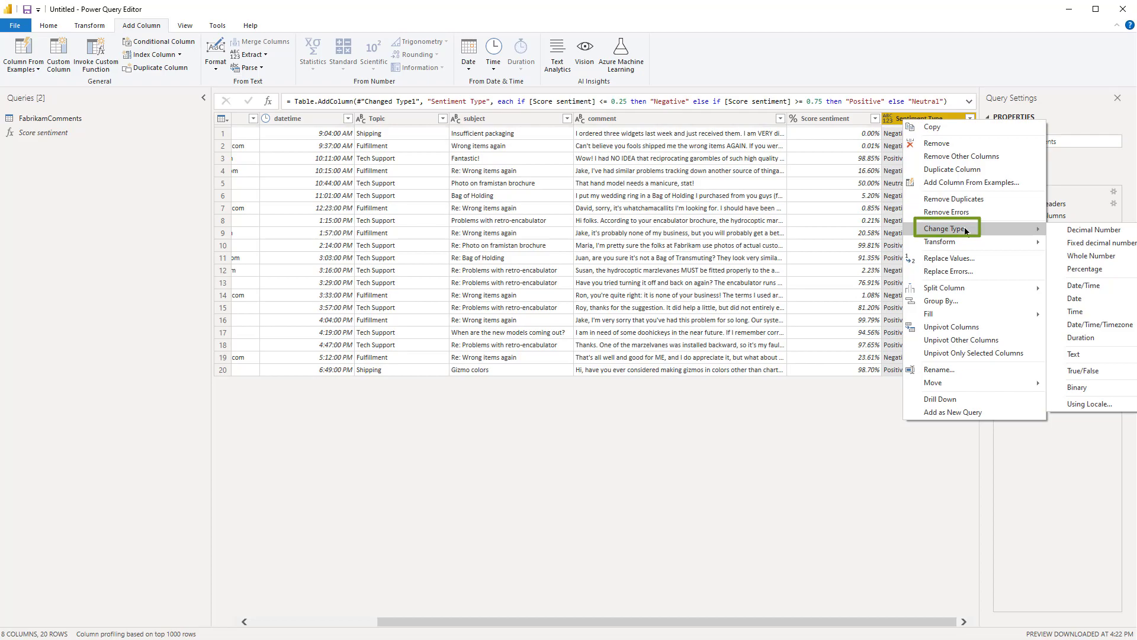
pyautogui.click(1116, 351)
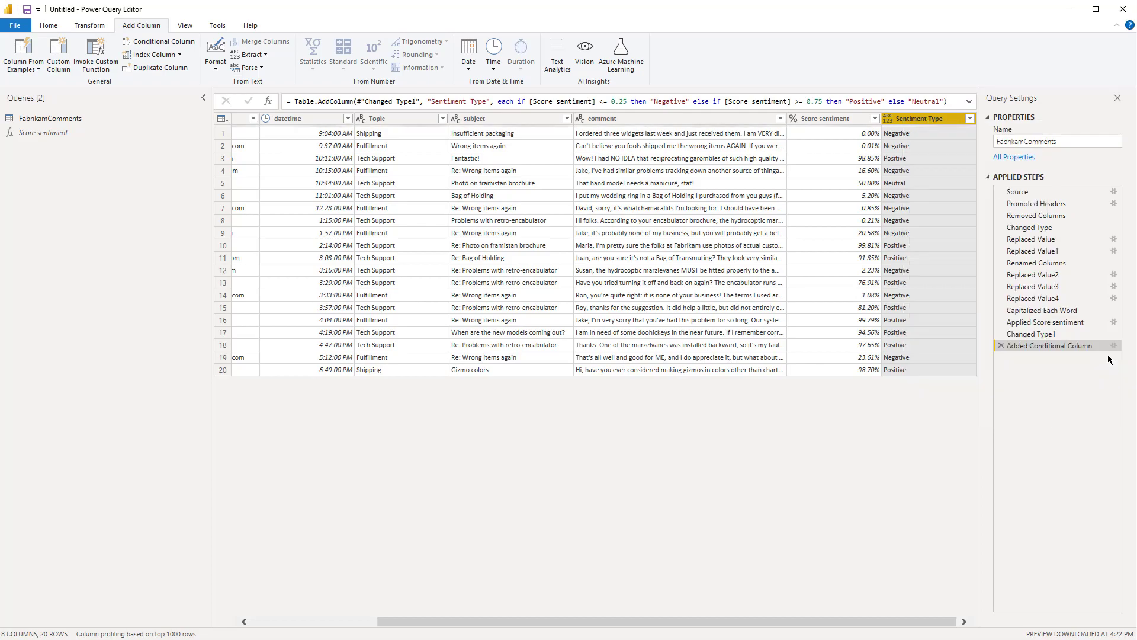
# Close & Apply the query changes to load the data into the report
pyautogui.click(50, 26)
pyautogui.click(15, 68)
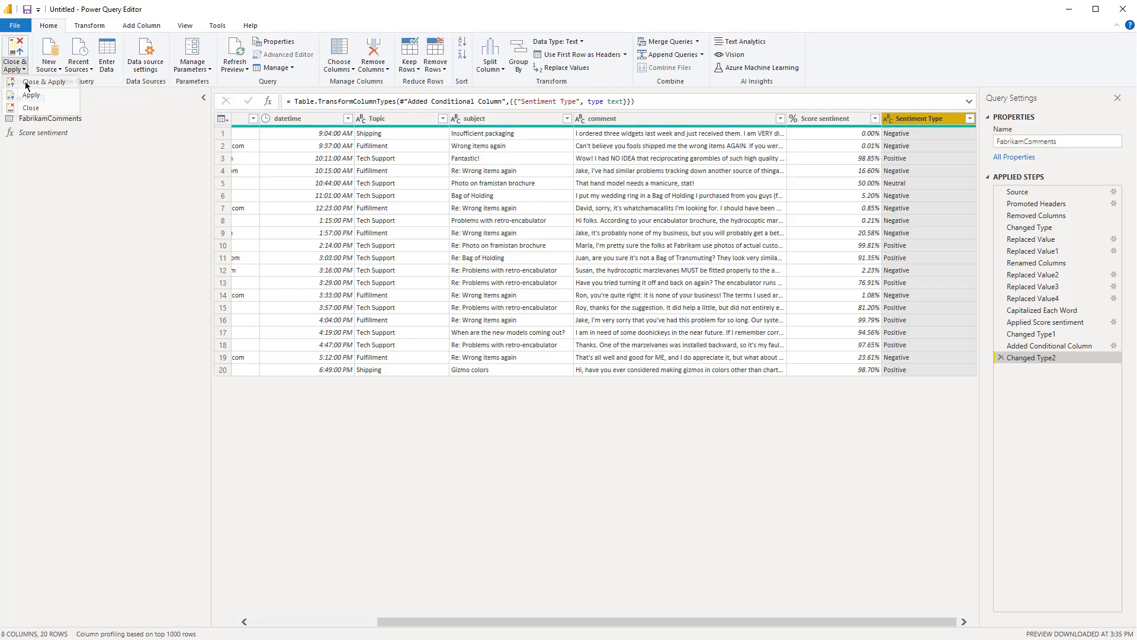
pyautogui.click(20, 93)
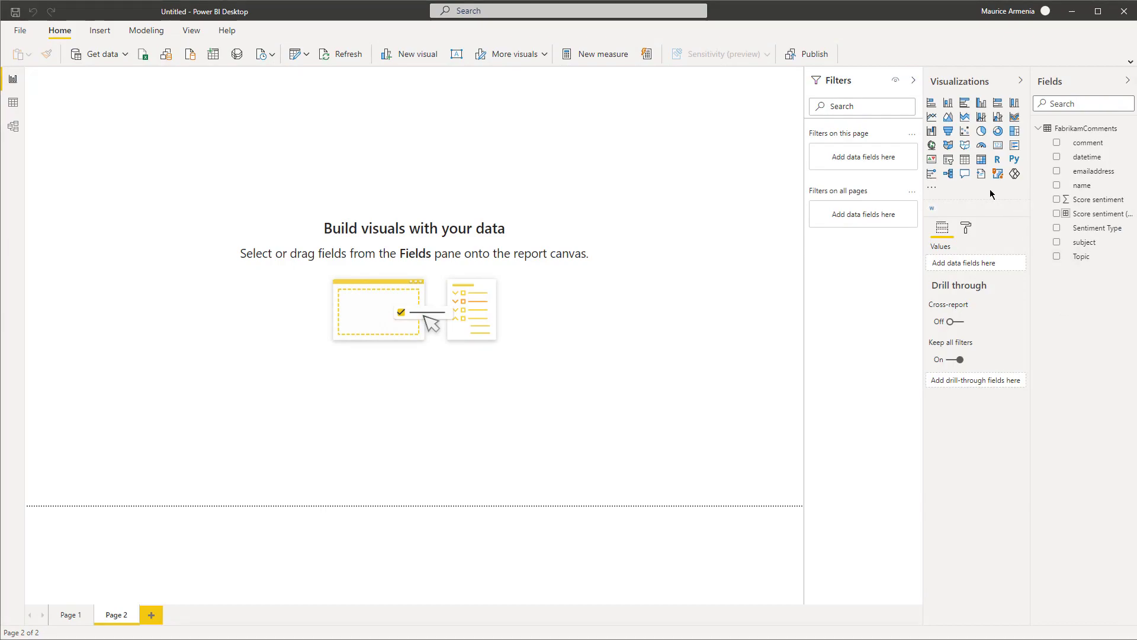
# Add an enlarged stacked bar chart with Topic on the axis and Score sentiment as values
pyautogui.click(932, 104)
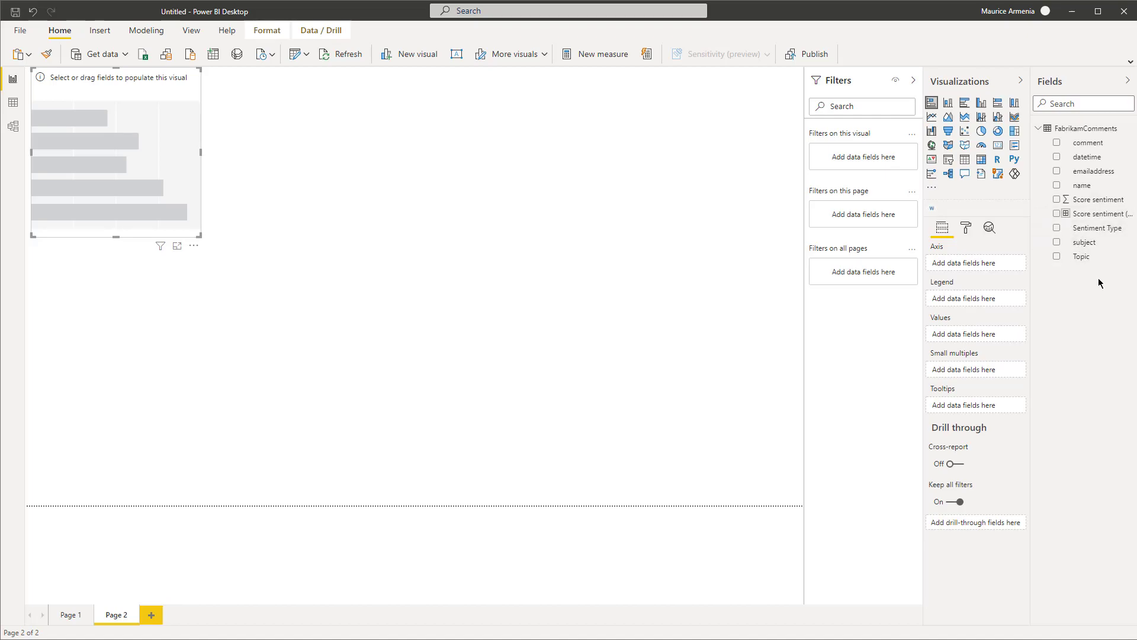
pyautogui.moveTo(1091, 263); pyautogui.dragTo(94, 161)
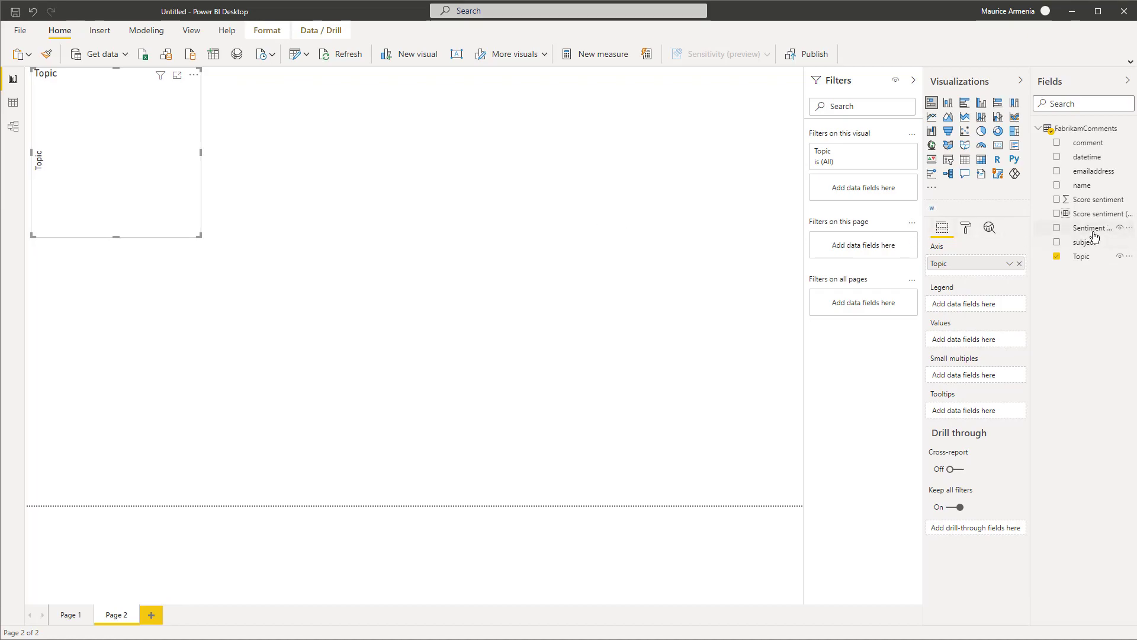
pyautogui.moveTo(1102, 202); pyautogui.dragTo(172, 175)
pyautogui.moveTo(238, 249); pyautogui.dragTo(336, 270)
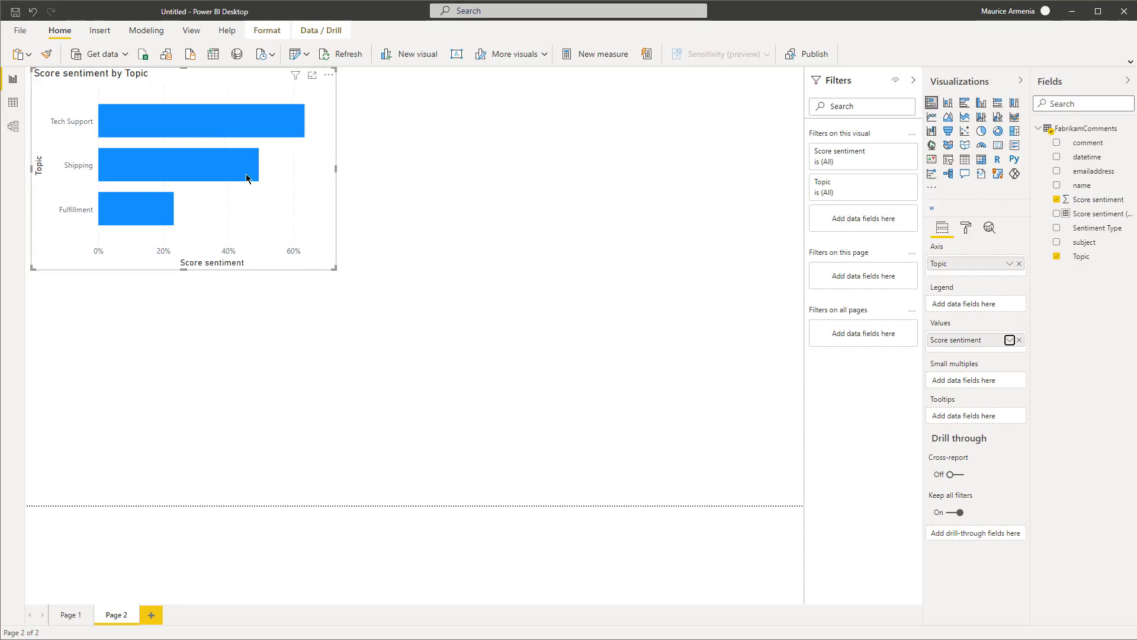
pyautogui.moveTo(247, 178)
pyautogui.click(784, 245)
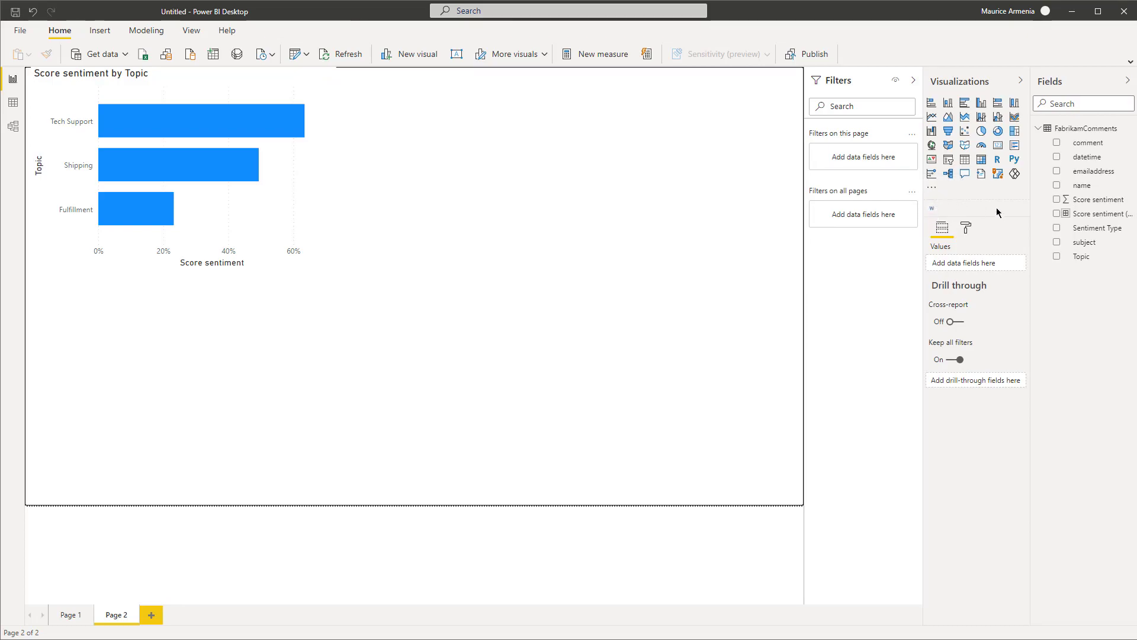
# Add a WordCloud with comment as its Category, placed at the top right of the page
pyautogui.click(933, 190)
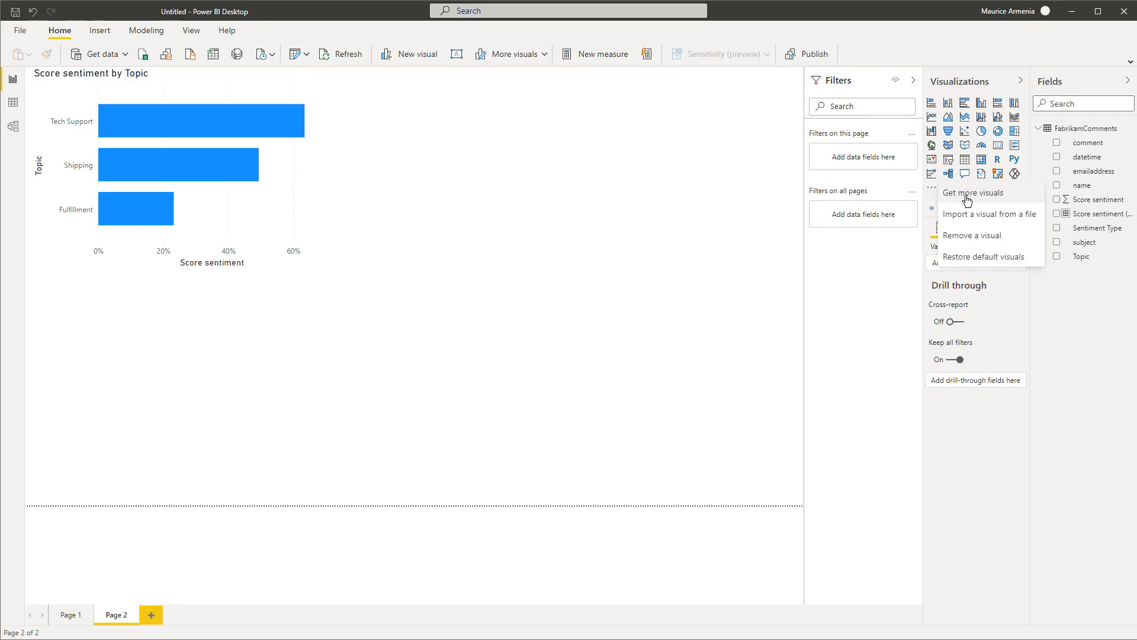
pyautogui.click(931, 212)
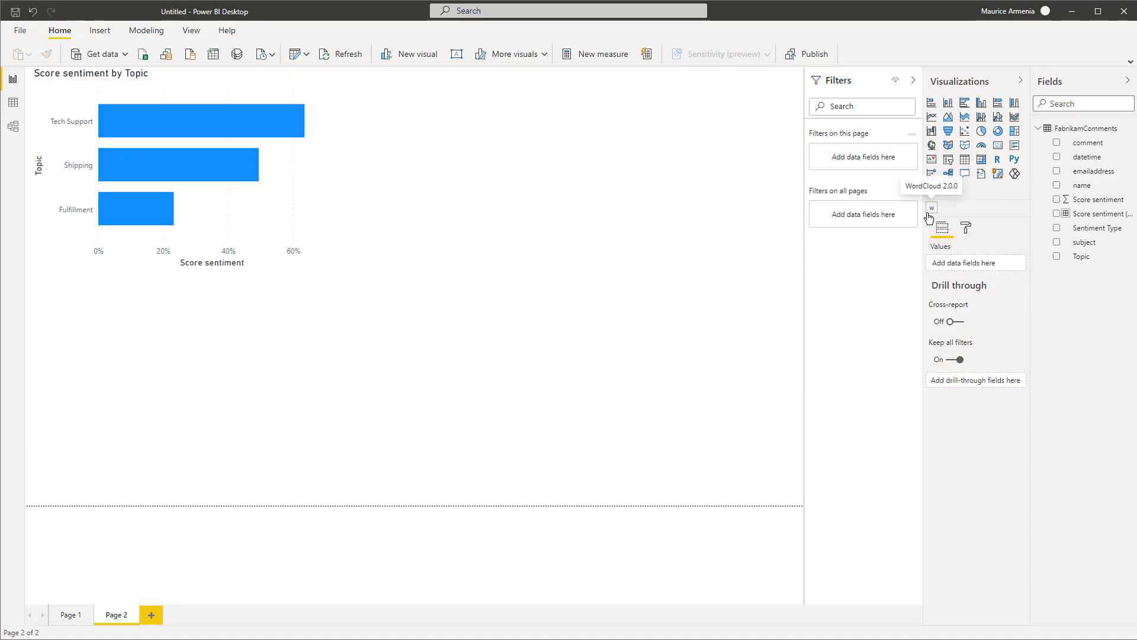
pyautogui.click(930, 212)
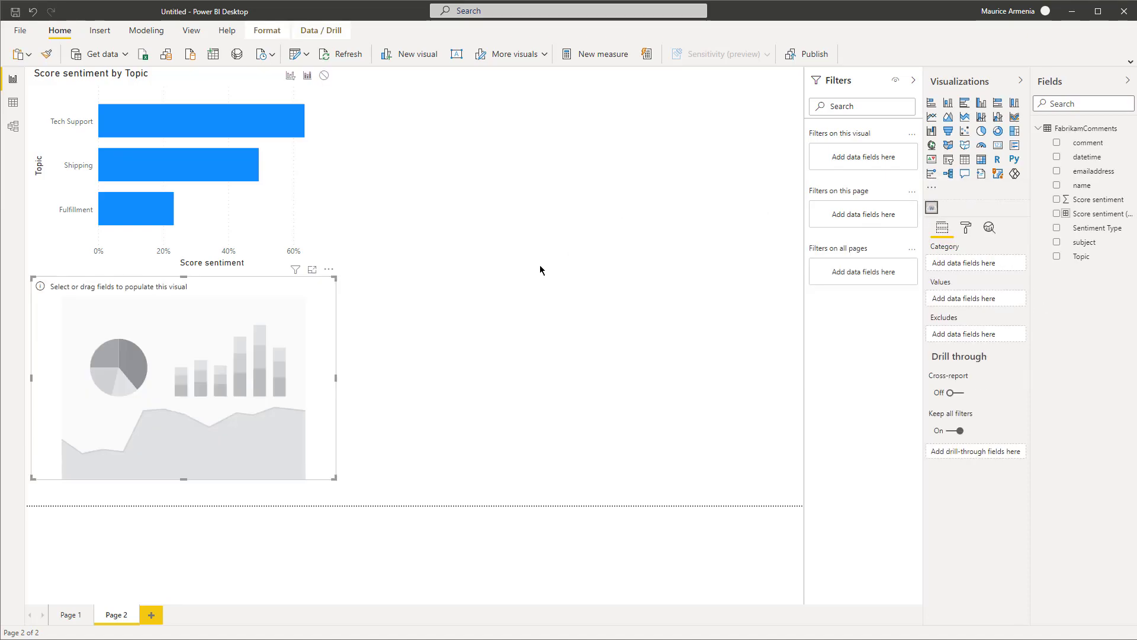
pyautogui.moveTo(1088, 143); pyautogui.dragTo(541, 187)
pyautogui.moveTo(468, 73); pyautogui.dragTo(610, 73)
# Turn the word cloud's Rotate Text off and Default Stop Words on
pyautogui.click(966, 227)
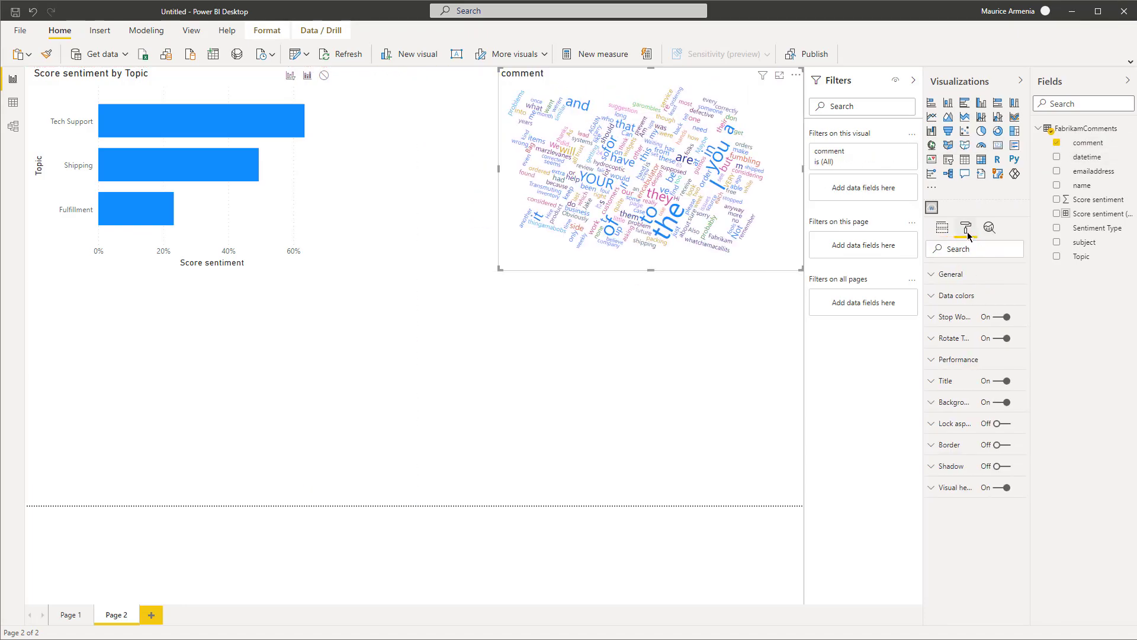
pyautogui.click(1002, 338)
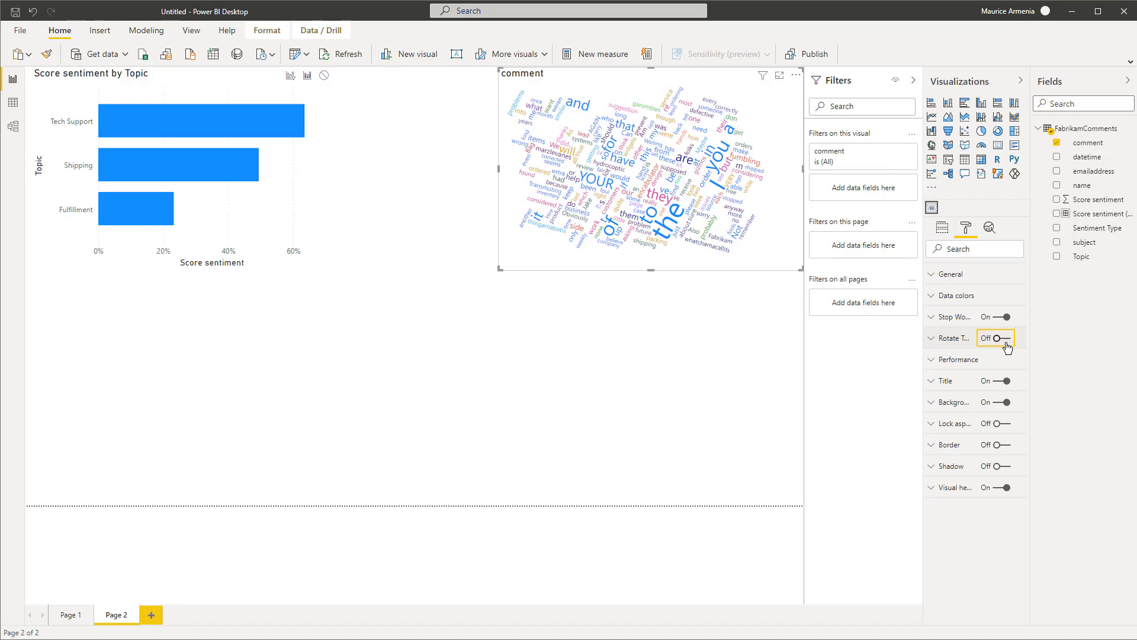
pyautogui.click(932, 318)
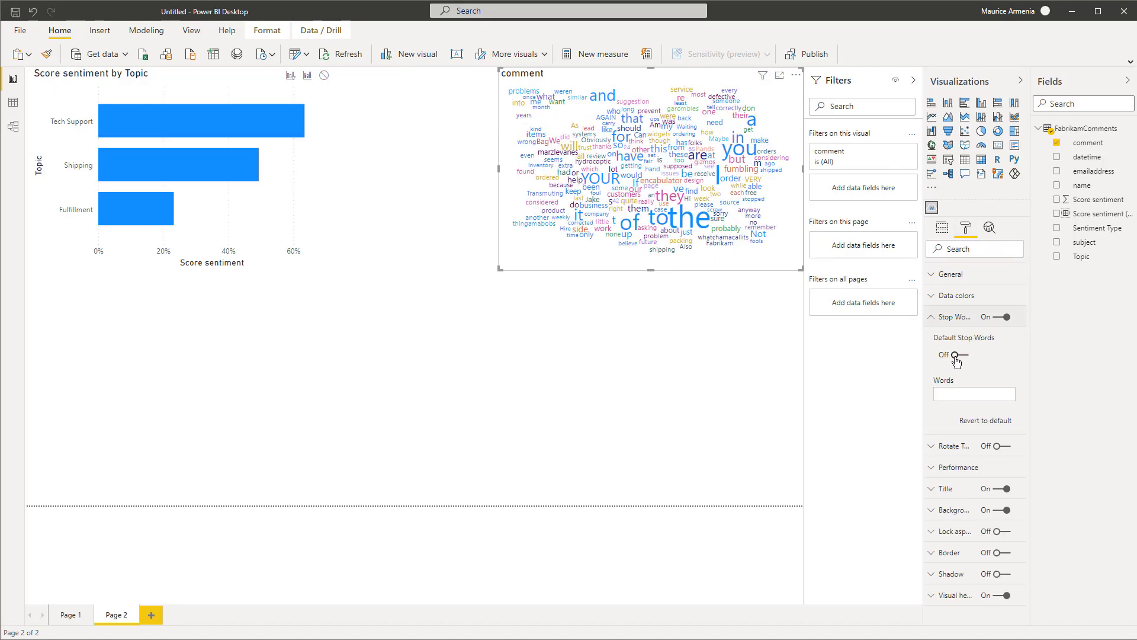
pyautogui.click(955, 355)
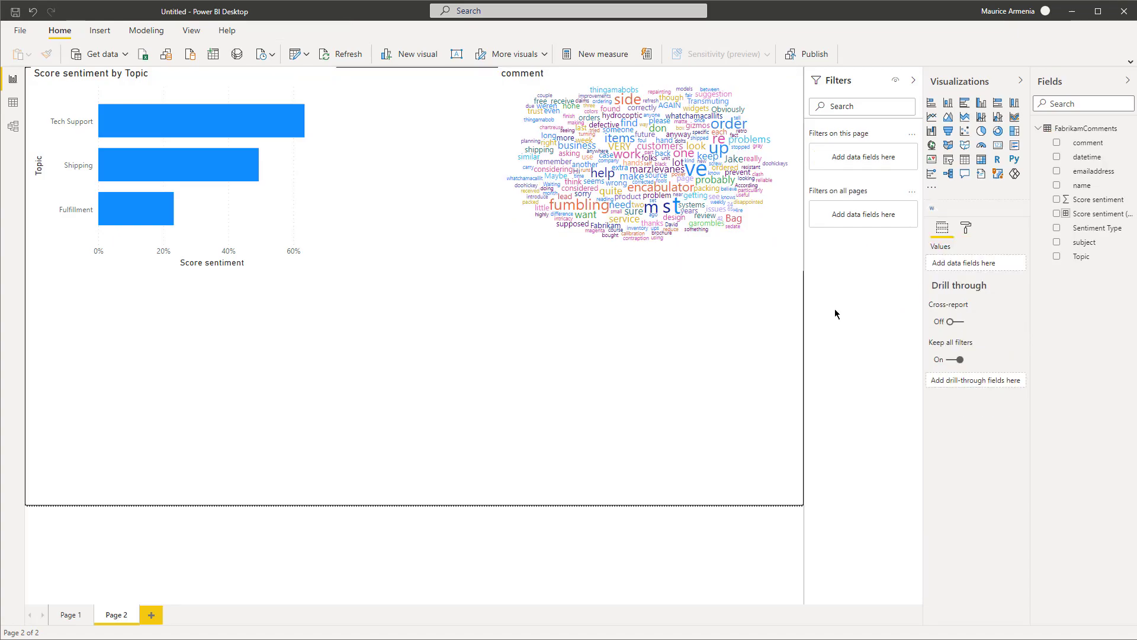
# Place a new donut chart at the top middle between the bar chart and word cloud
pyautogui.click(833, 312)
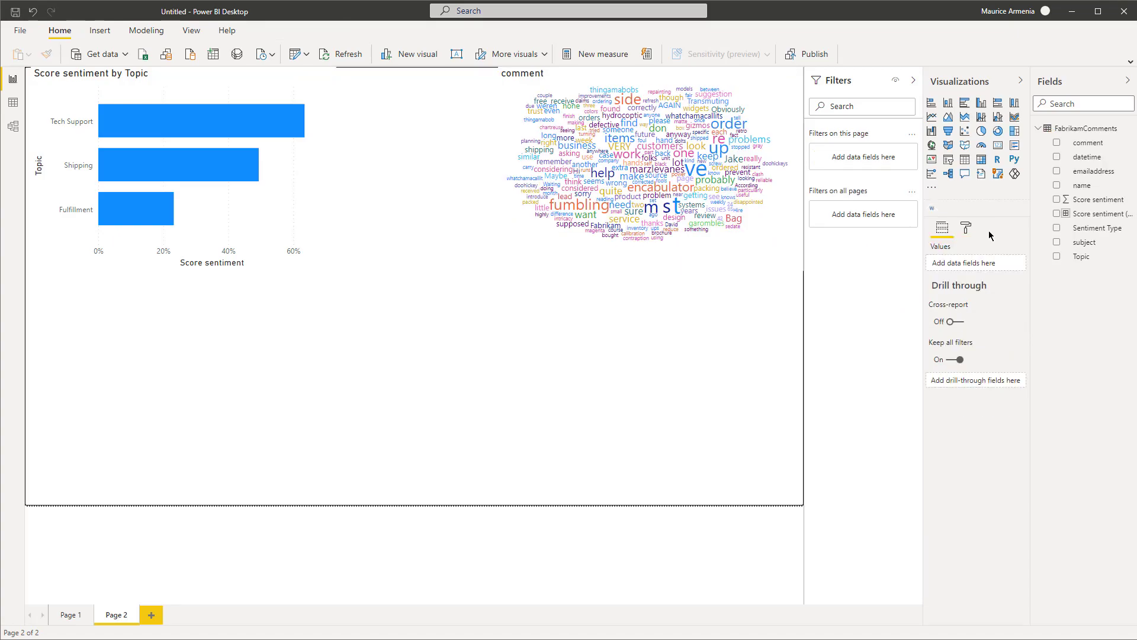
pyautogui.click(994, 131)
pyautogui.moveTo(339, 481); pyautogui.dragTo(575, 165)
pyautogui.click(501, 177)
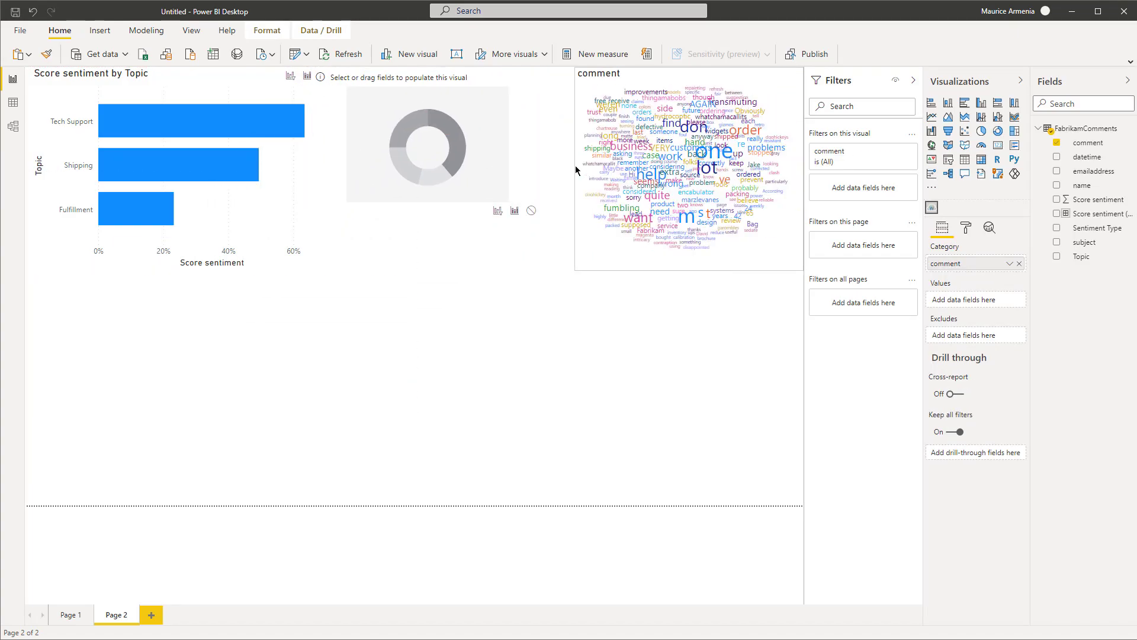
pyautogui.click(477, 199)
pyautogui.moveTo(428, 205); pyautogui.dragTo(457, 232)
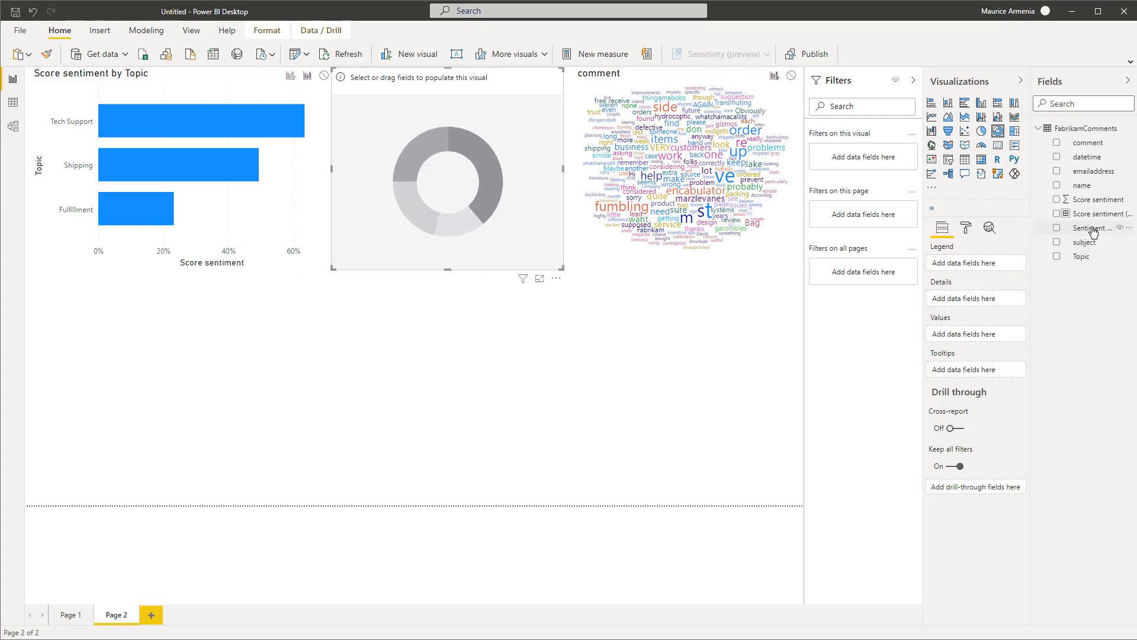
# Set the donut's Legend to Sentiment Type and its Values to Count of Score sentiment
pyautogui.moveTo(1093, 227); pyautogui.dragTo(479, 200)
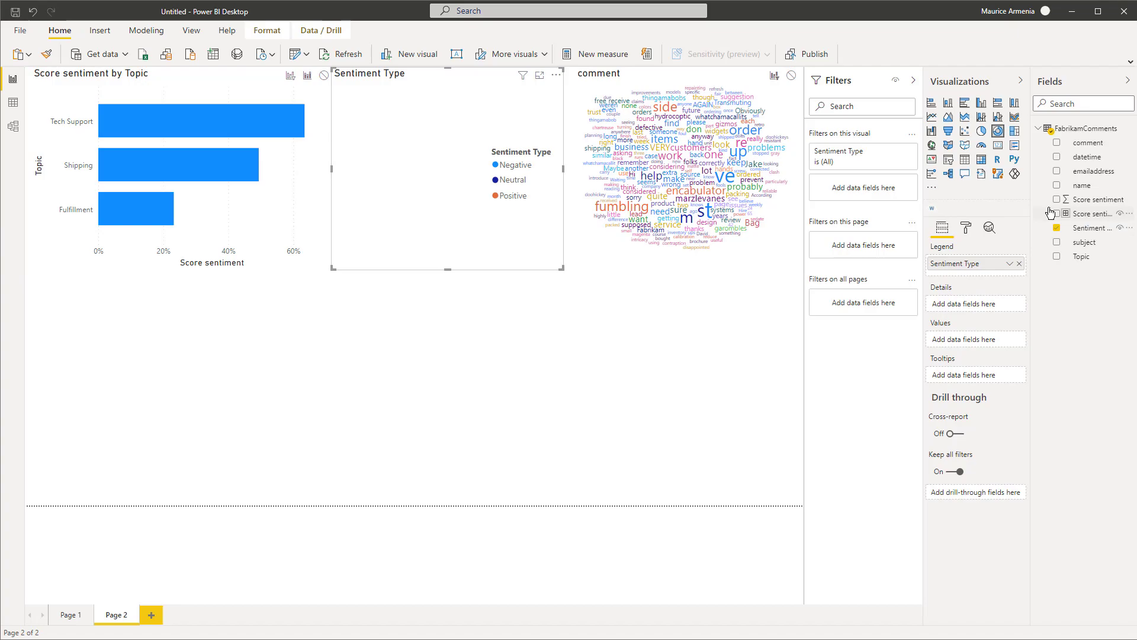
pyautogui.moveTo(1093, 199); pyautogui.dragTo(503, 220)
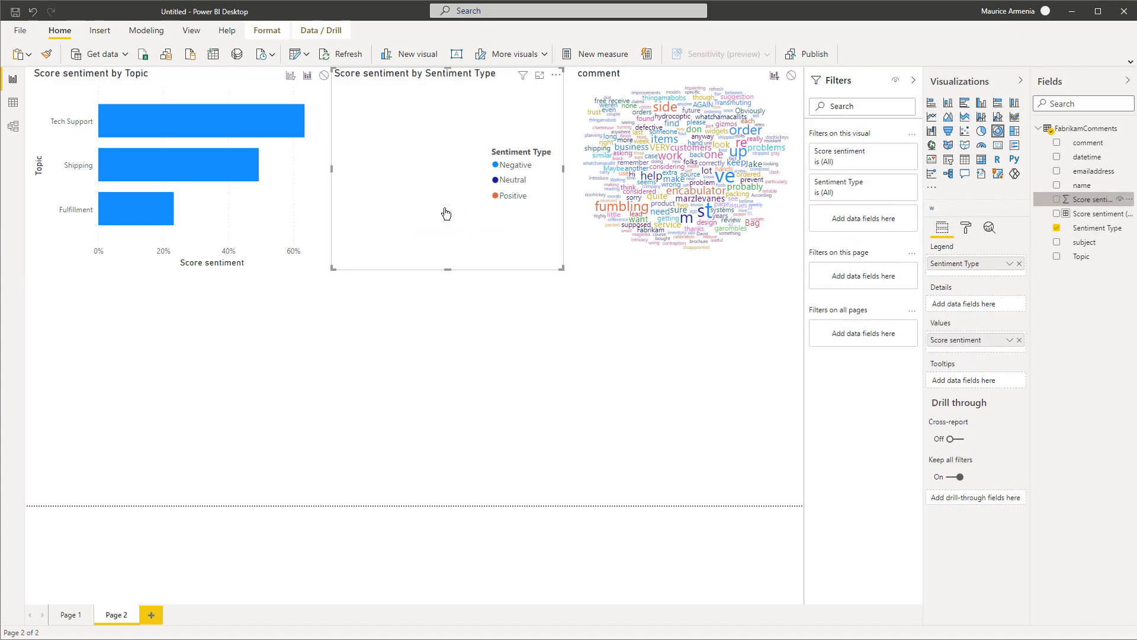
pyautogui.click(1009, 339)
pyautogui.click(1028, 463)
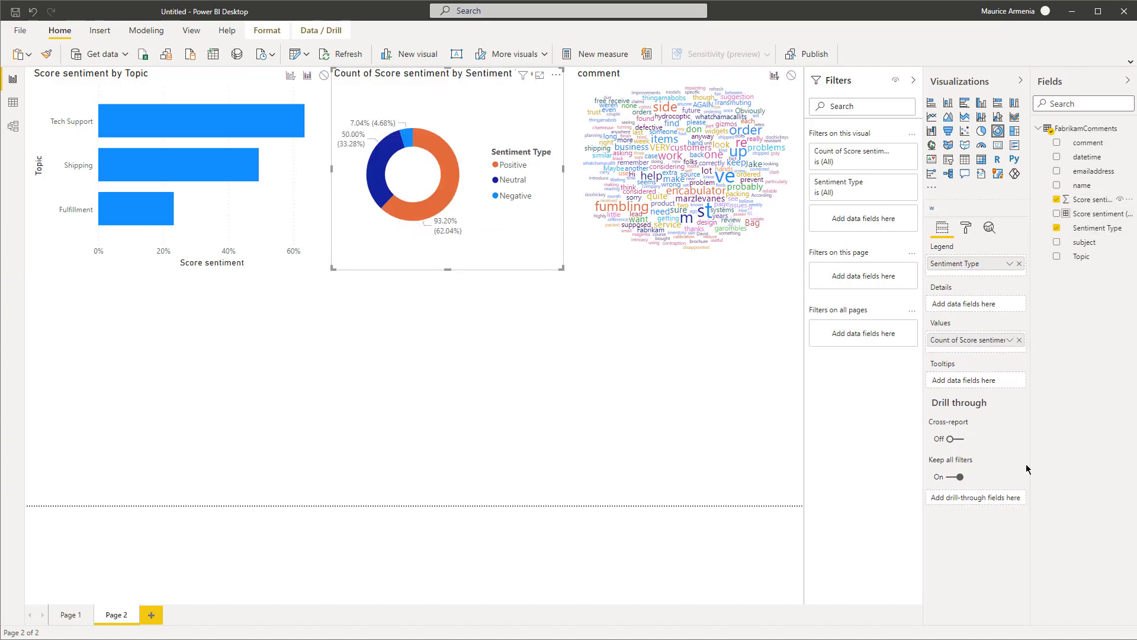
pyautogui.click(475, 350)
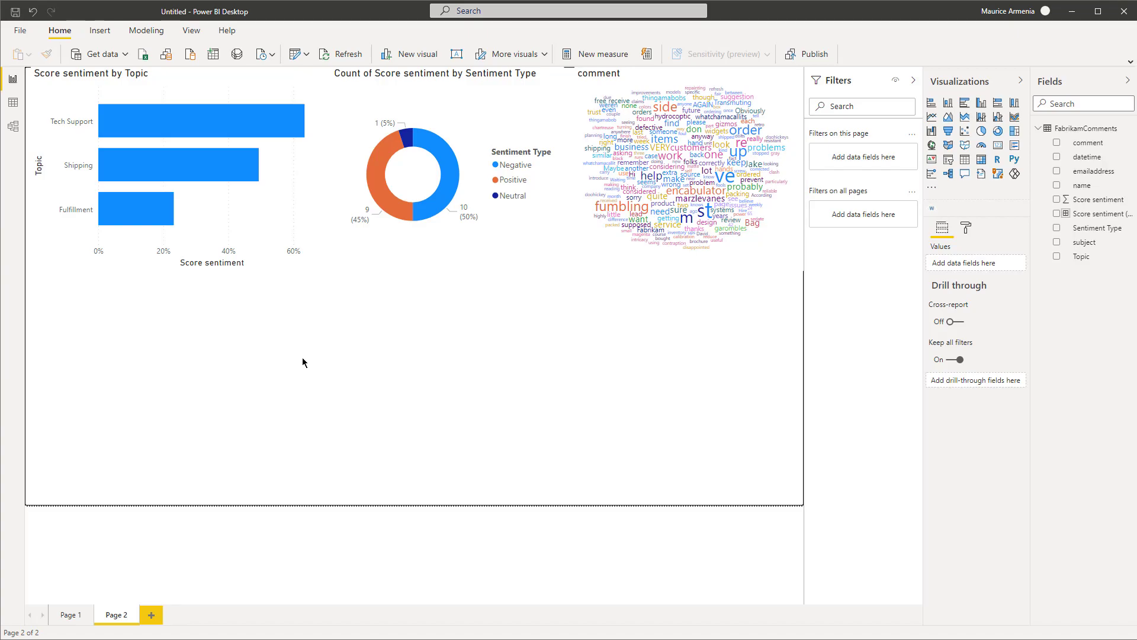
# Select the Fulfillment bar to cross-filter the donut and word cloud
pyautogui.click(149, 214)
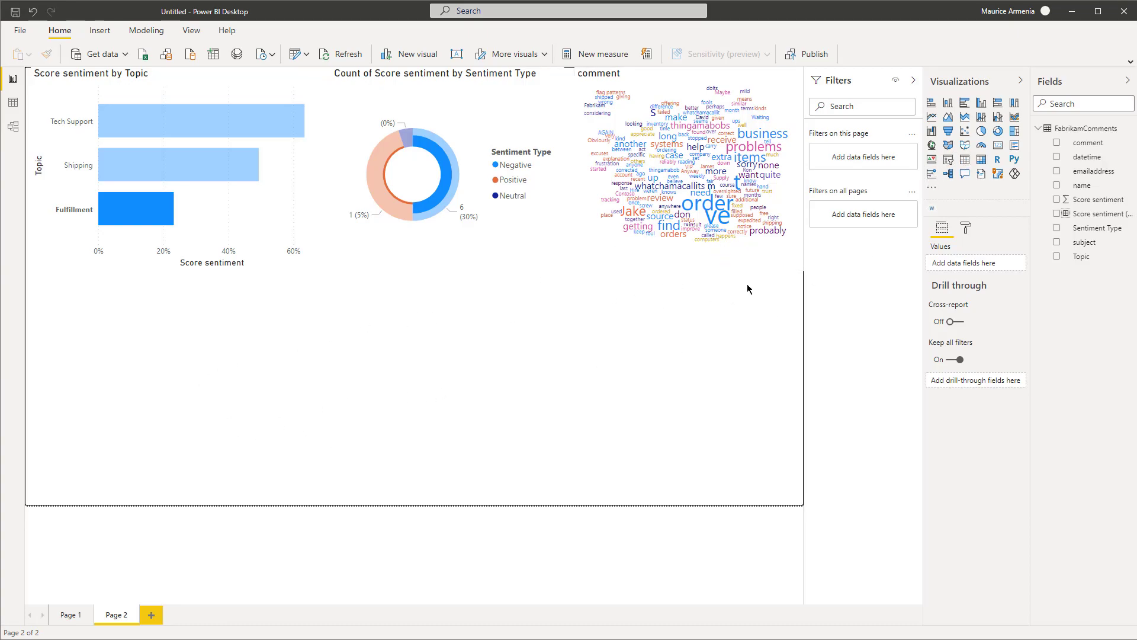
# Add a full-width bottom table of name, Score sentiment and comment, then clear the Fulfillment filter
pyautogui.click(965, 159)
pyautogui.moveTo(596, 479); pyautogui.dragTo(803, 505)
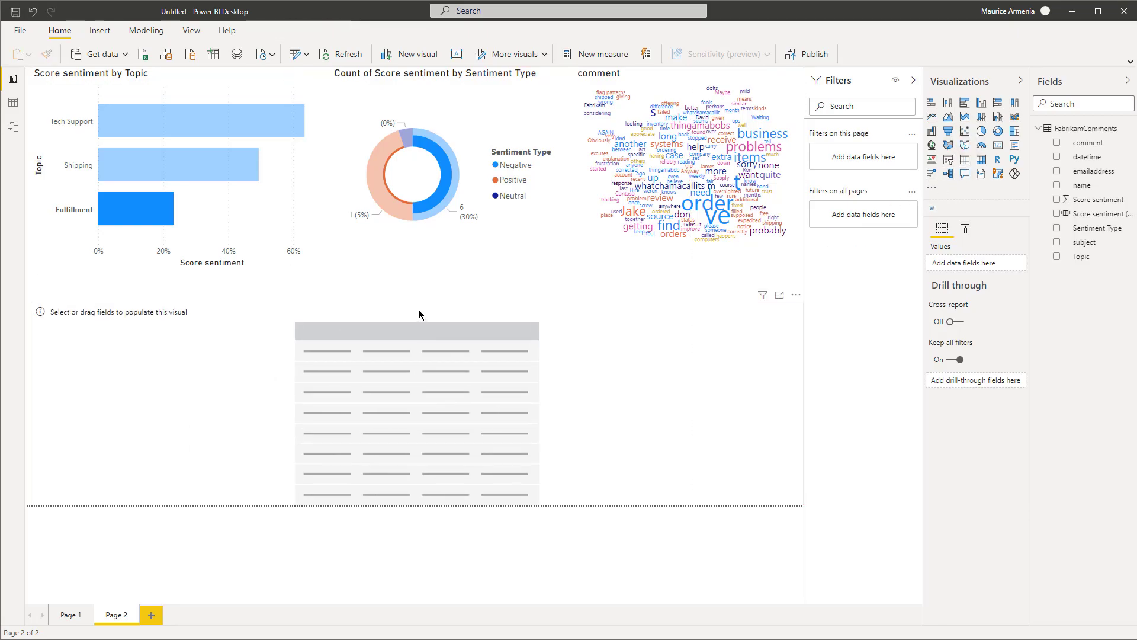
pyautogui.moveTo(419, 276); pyautogui.dragTo(425, 283)
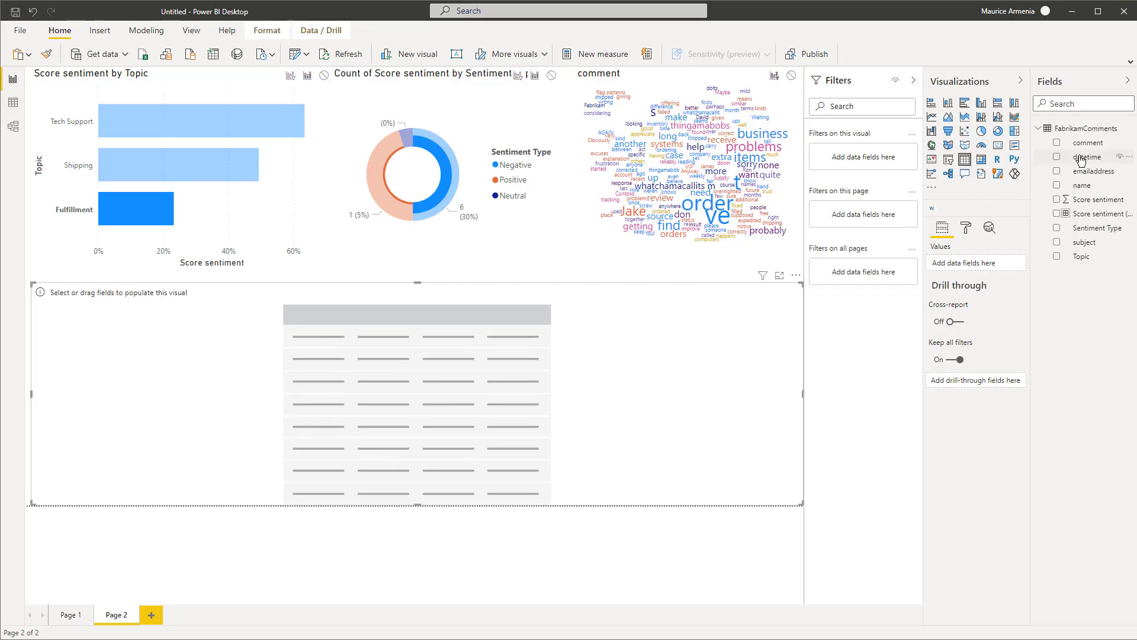
pyautogui.moveTo(1081, 185); pyautogui.dragTo(367, 323)
pyautogui.moveTo(1088, 142); pyautogui.dragTo(563, 343)
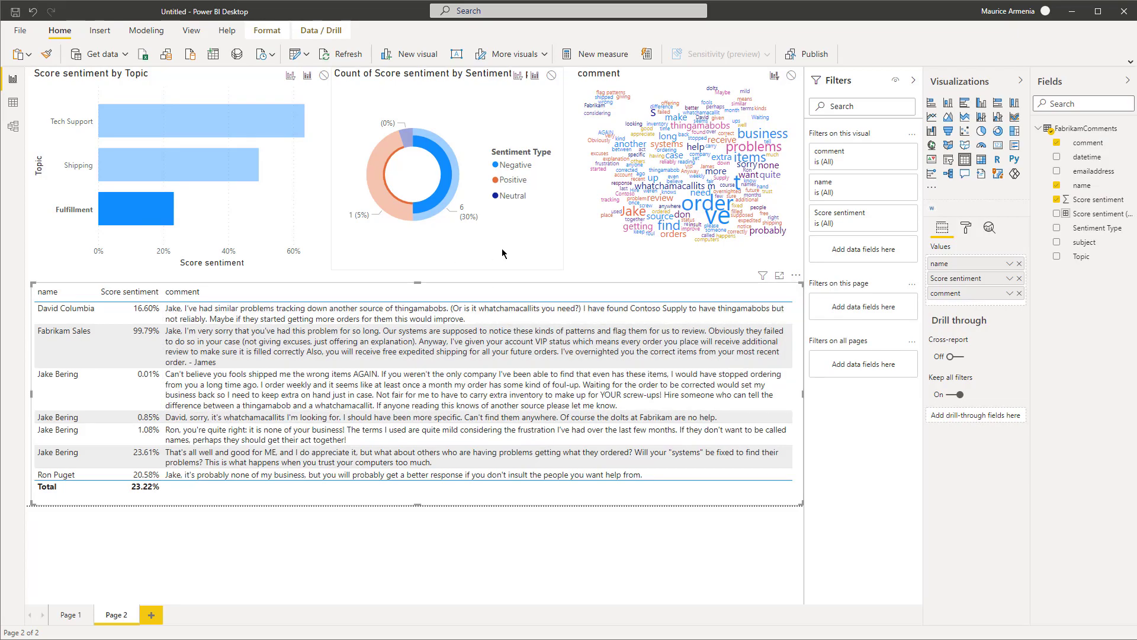
pyautogui.click(474, 272)
# Colour the donut's Negative slice red, Positive blue and Neutral grey in its data colours
pyautogui.click(475, 79)
pyautogui.click(965, 227)
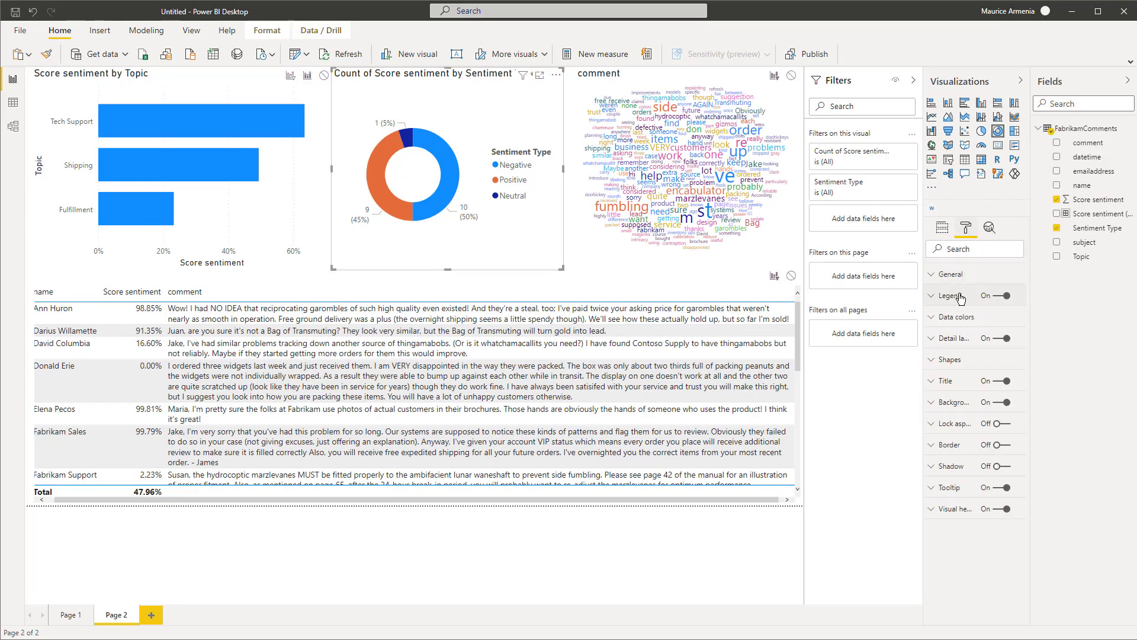
pyautogui.click(948, 328)
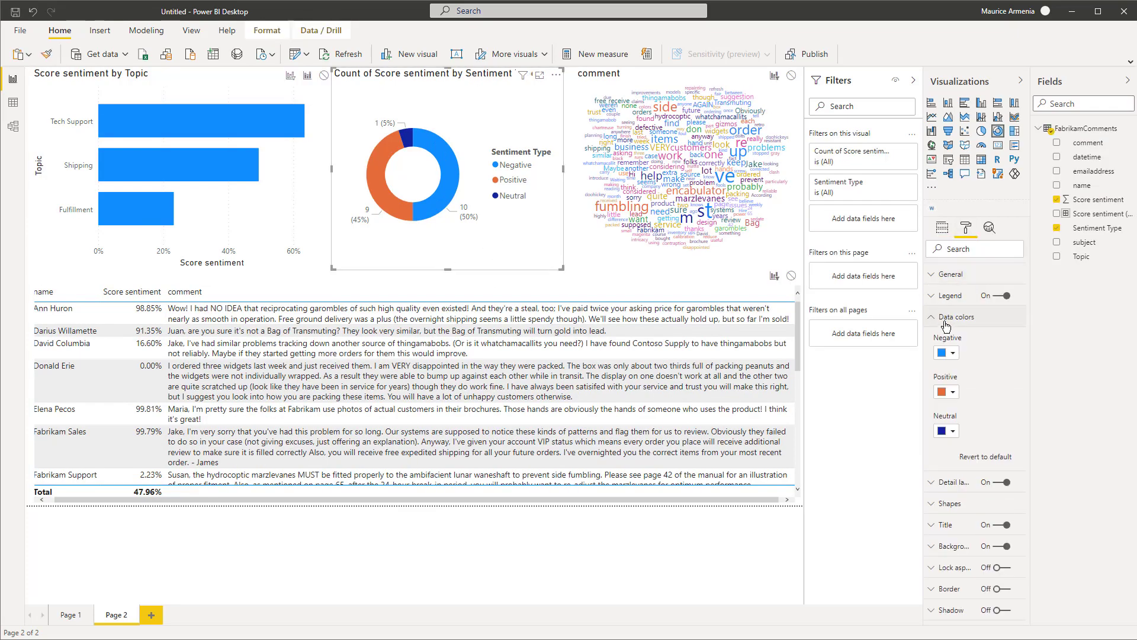
pyautogui.click(952, 354)
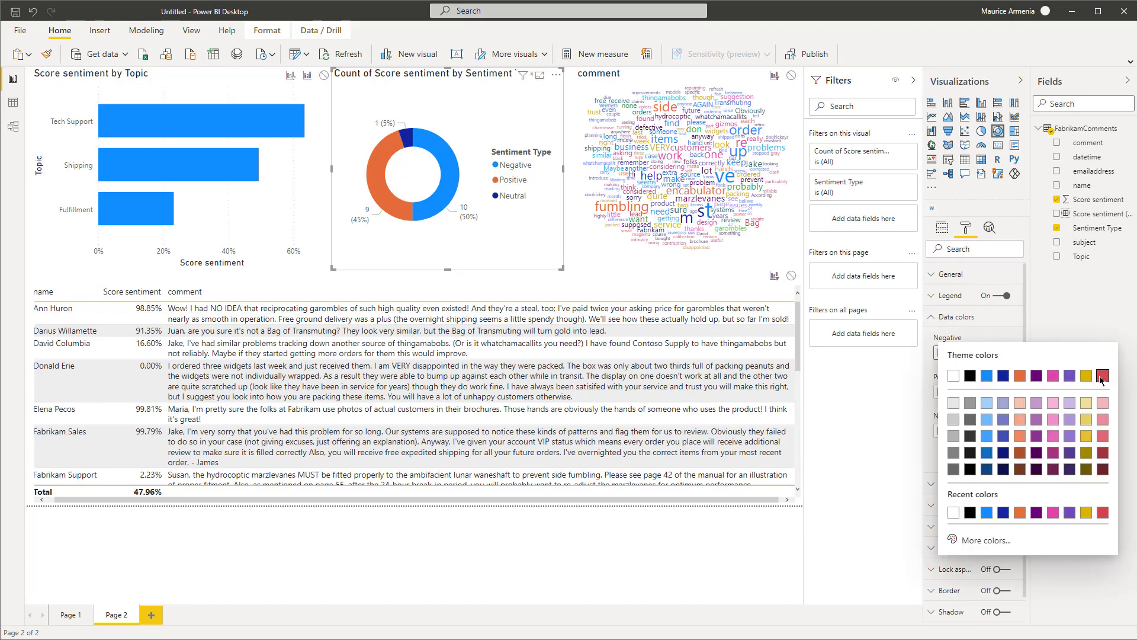
pyautogui.click(1103, 379)
pyautogui.click(952, 394)
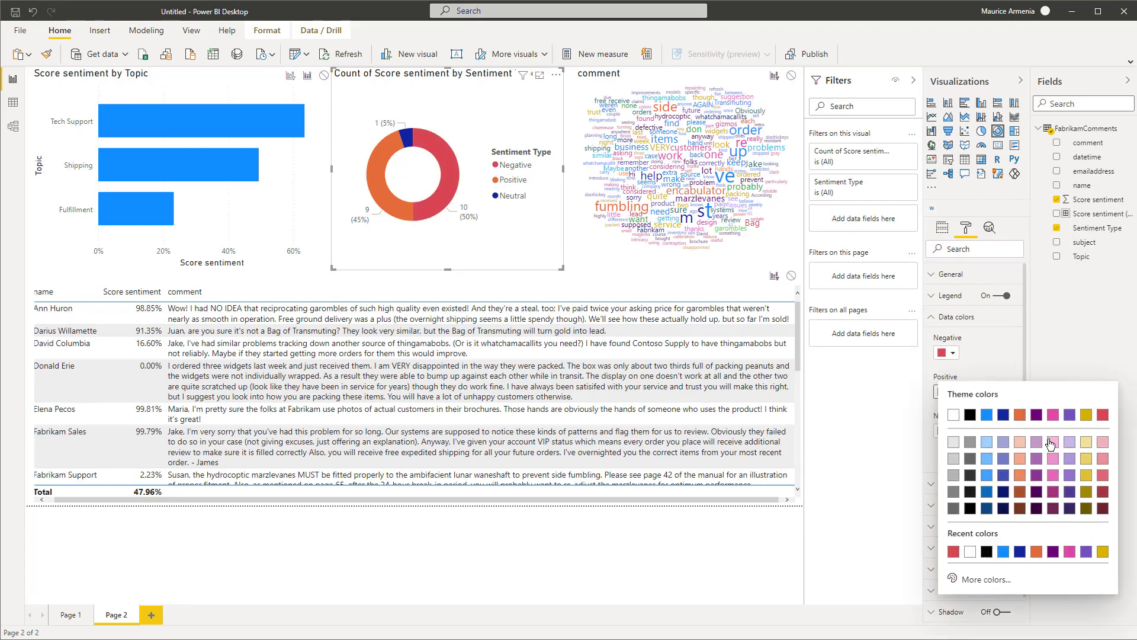
pyautogui.click(987, 475)
pyautogui.click(946, 431)
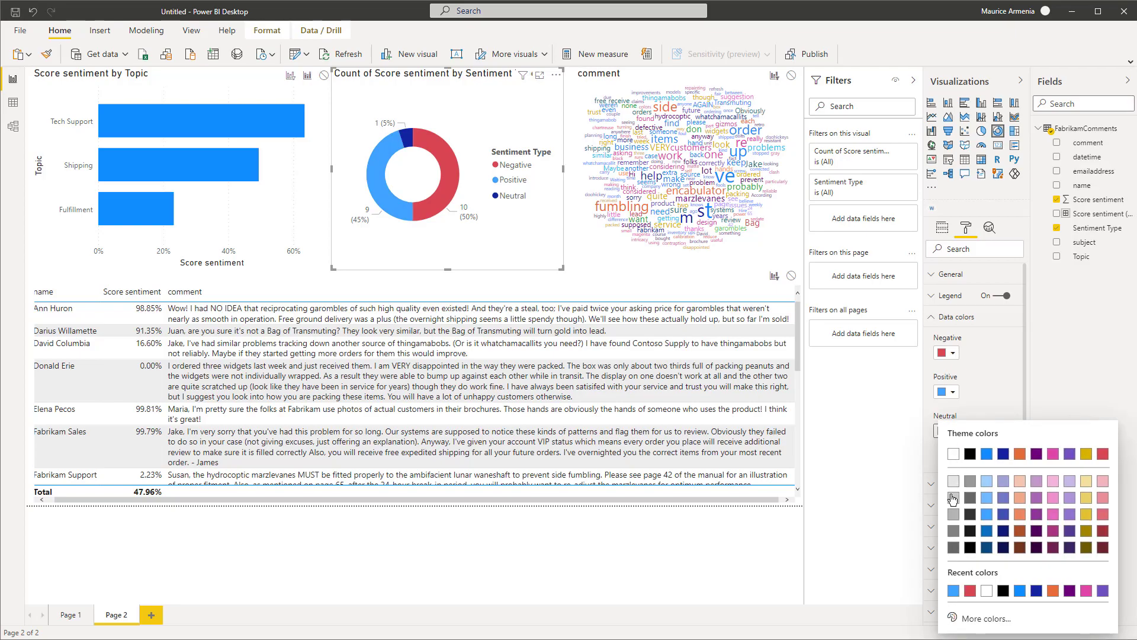
pyautogui.click(952, 520)
pyautogui.click(597, 279)
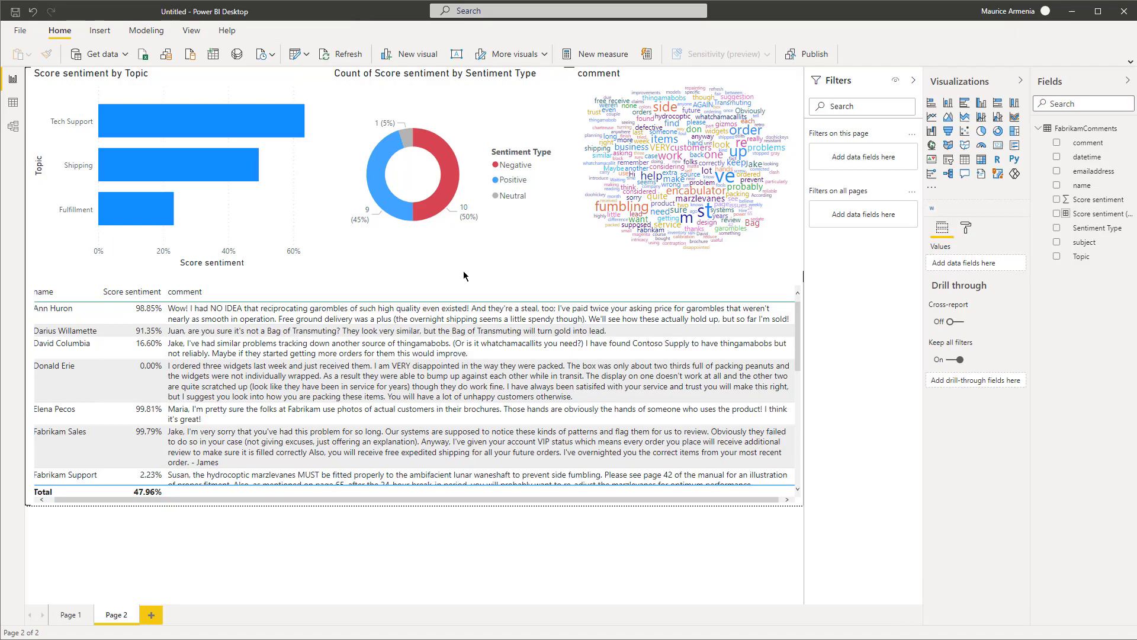
# Filter to the Fulfillment bar and sort the comments table by Score sentiment ascending
pyautogui.click(122, 219)
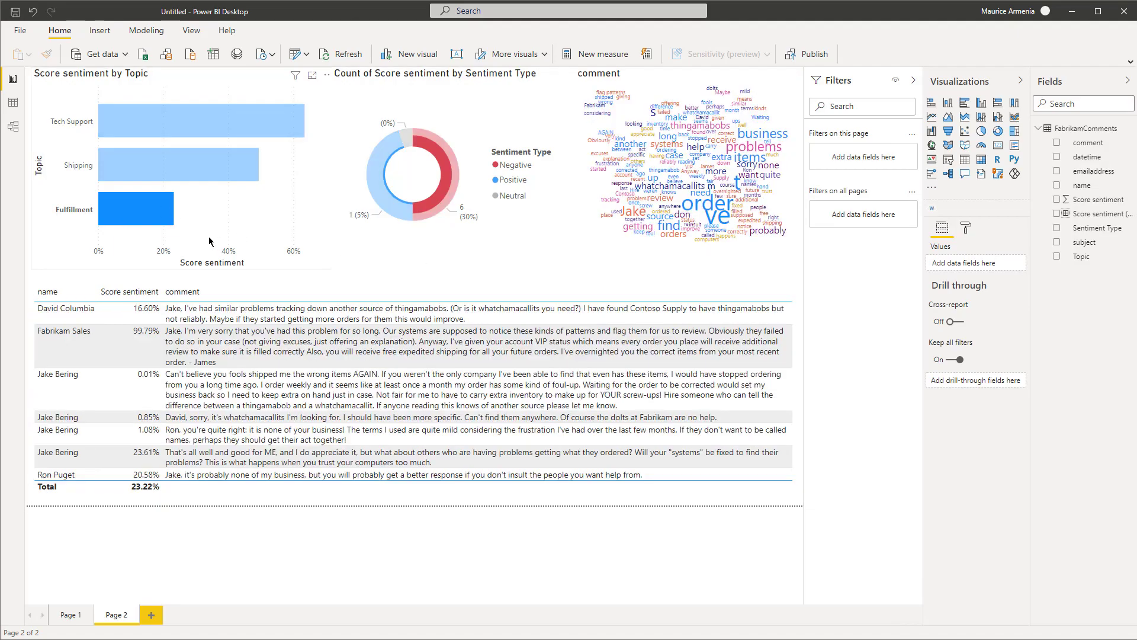
pyautogui.click(136, 293)
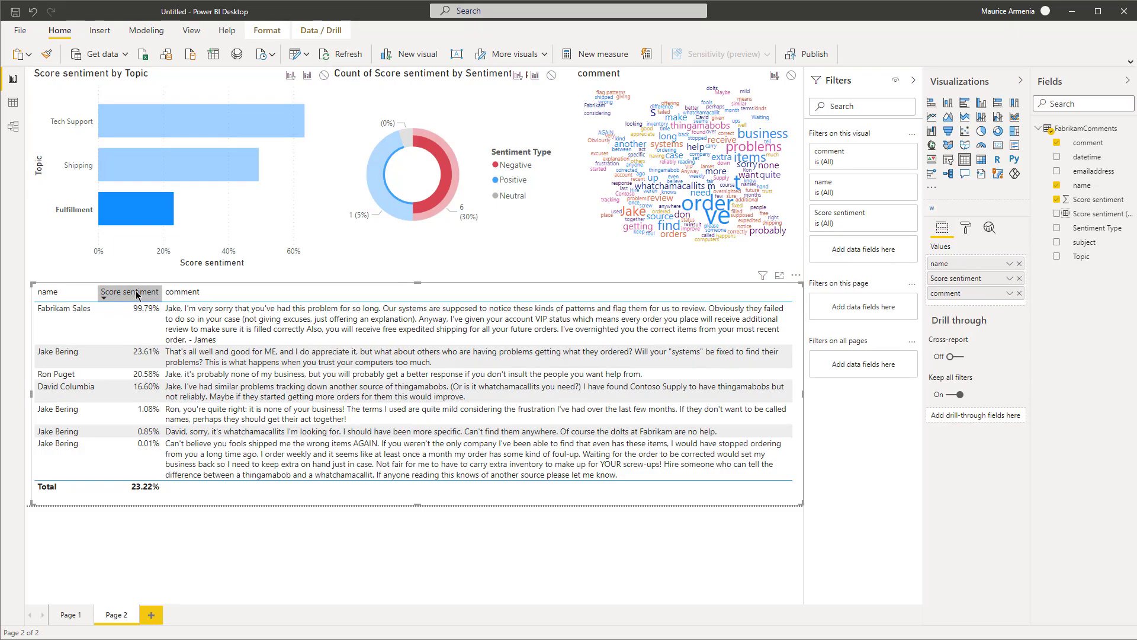
pyautogui.click(137, 293)
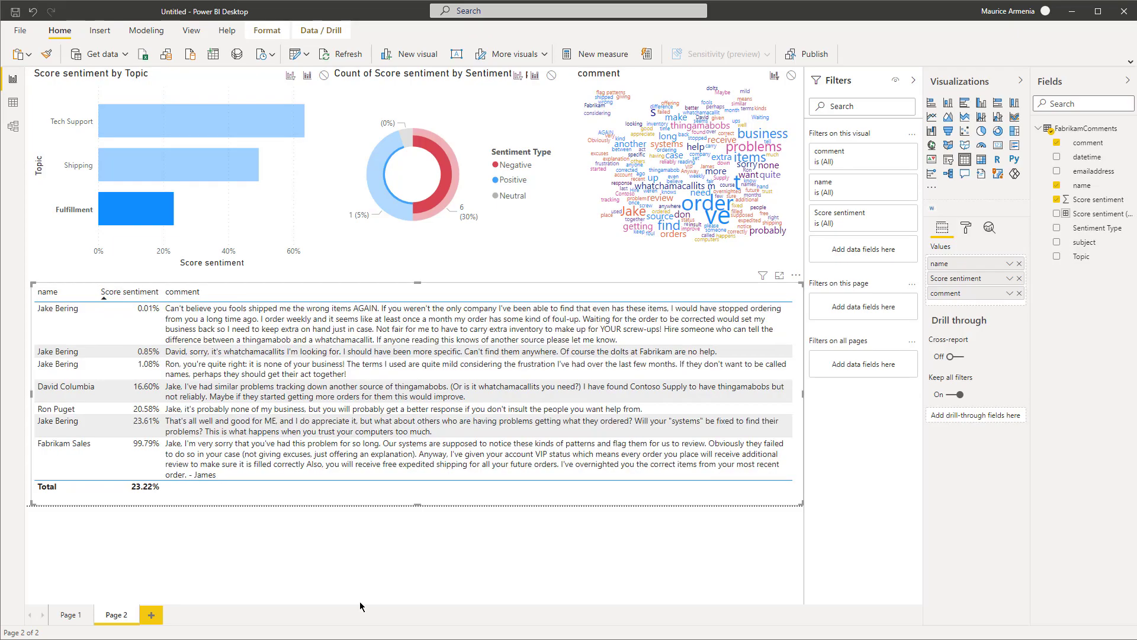